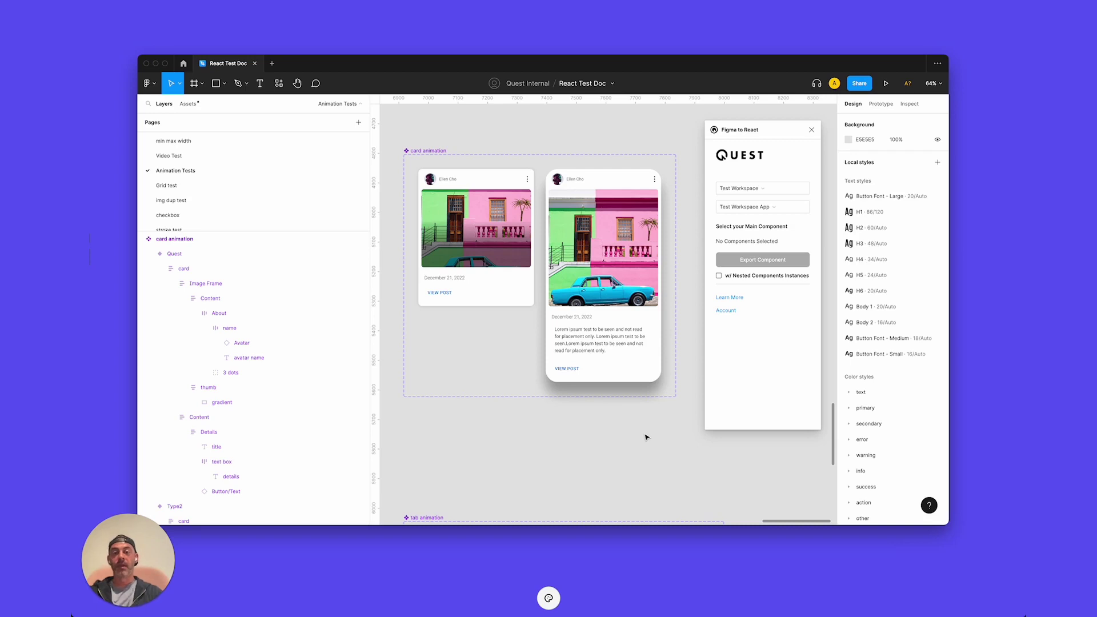
Step: Examine the card animation component set, its Quest and Type2 variants, their prototype settings and the details text in Type2
{"action": "left_click", "coordinate": [440, 151]}
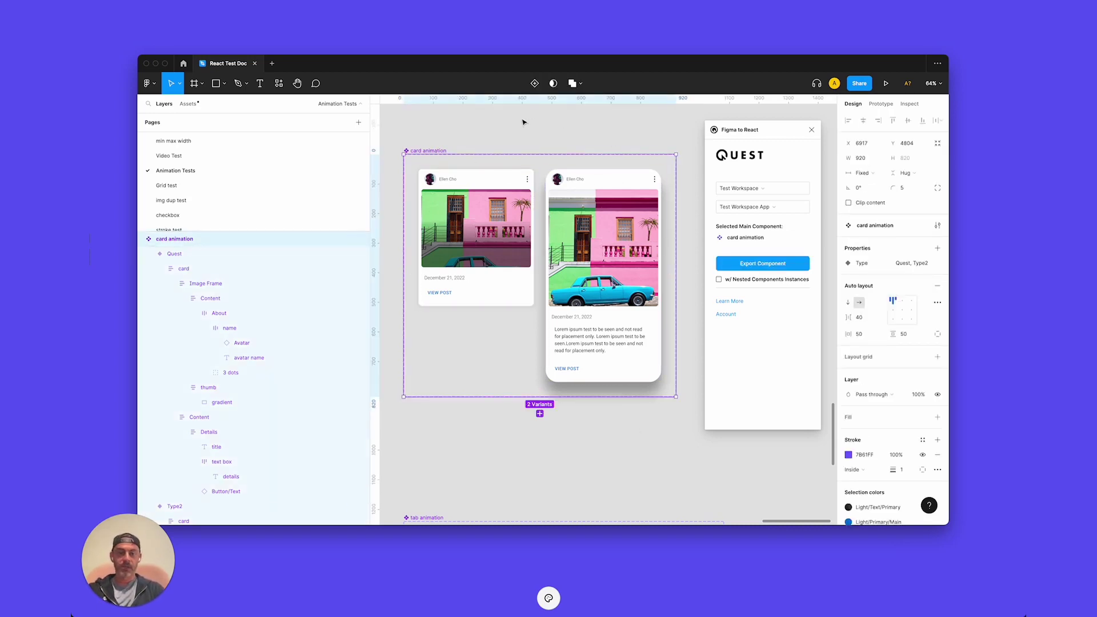
{"action": "left_click", "coordinate": [441, 237]}
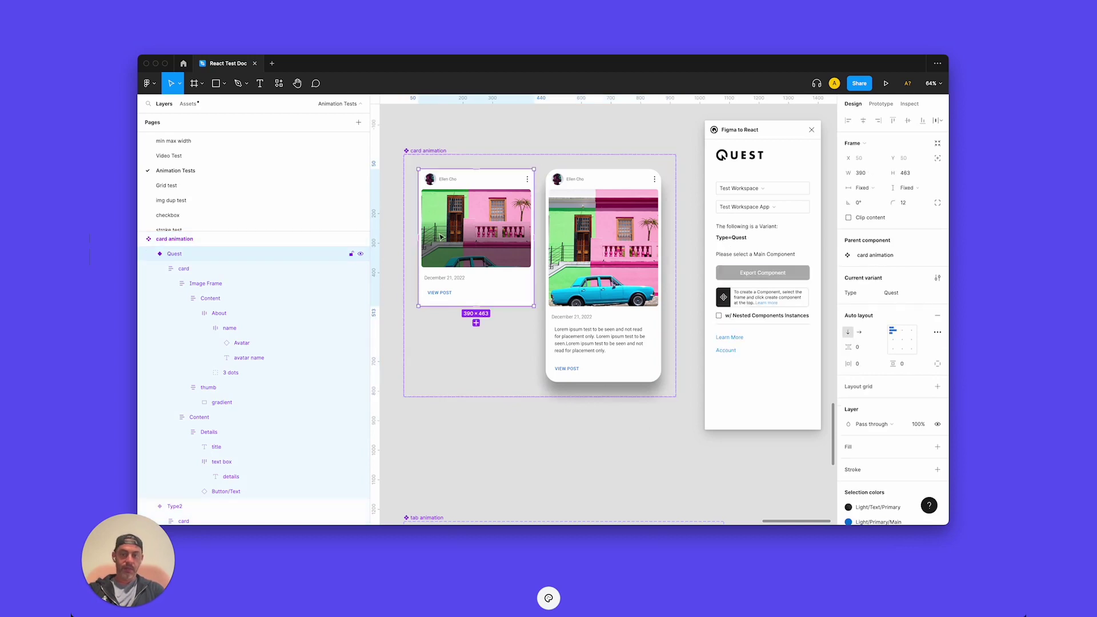
{"action": "left_click", "coordinate": [883, 106]}
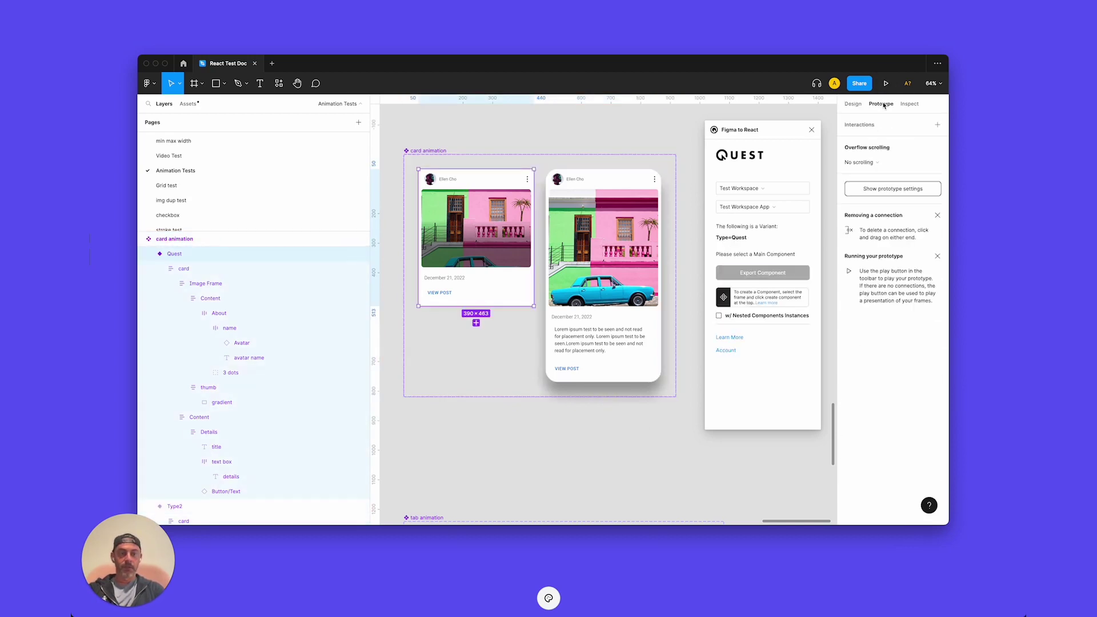
{"action": "left_click", "coordinate": [854, 104]}
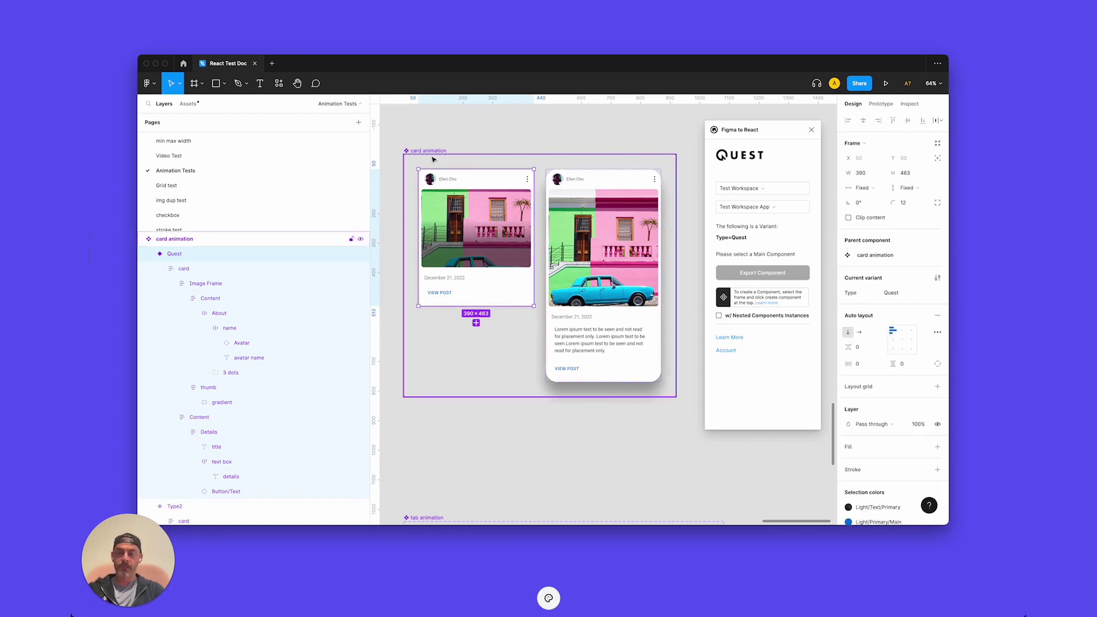
{"action": "left_click", "coordinate": [544, 128]}
{"action": "left_click", "coordinate": [470, 230]}
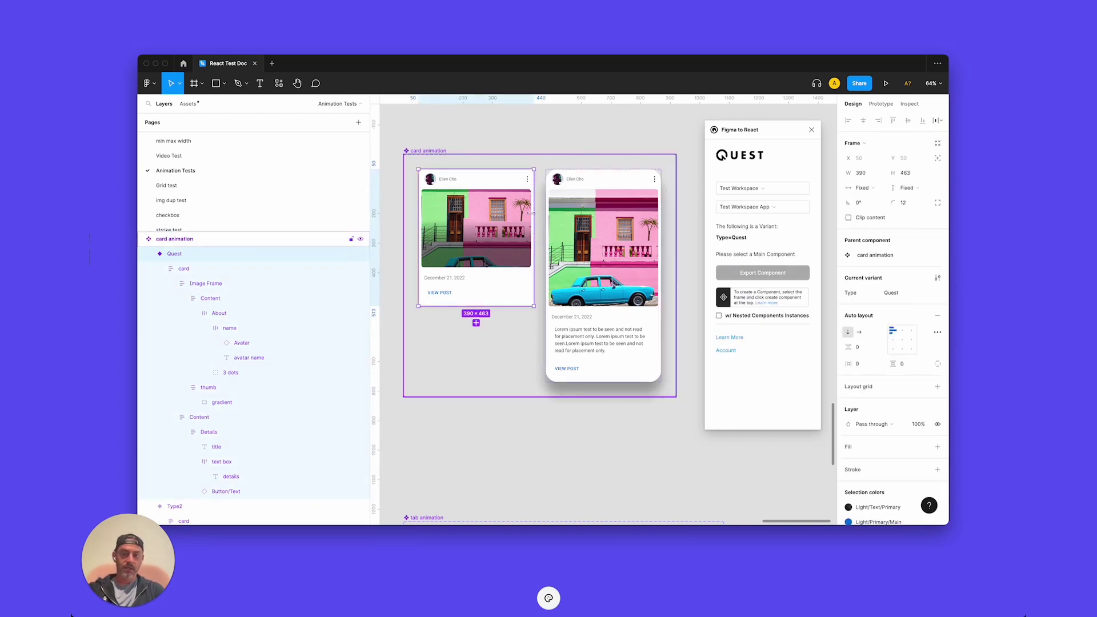
{"action": "left_click", "coordinate": [583, 247]}
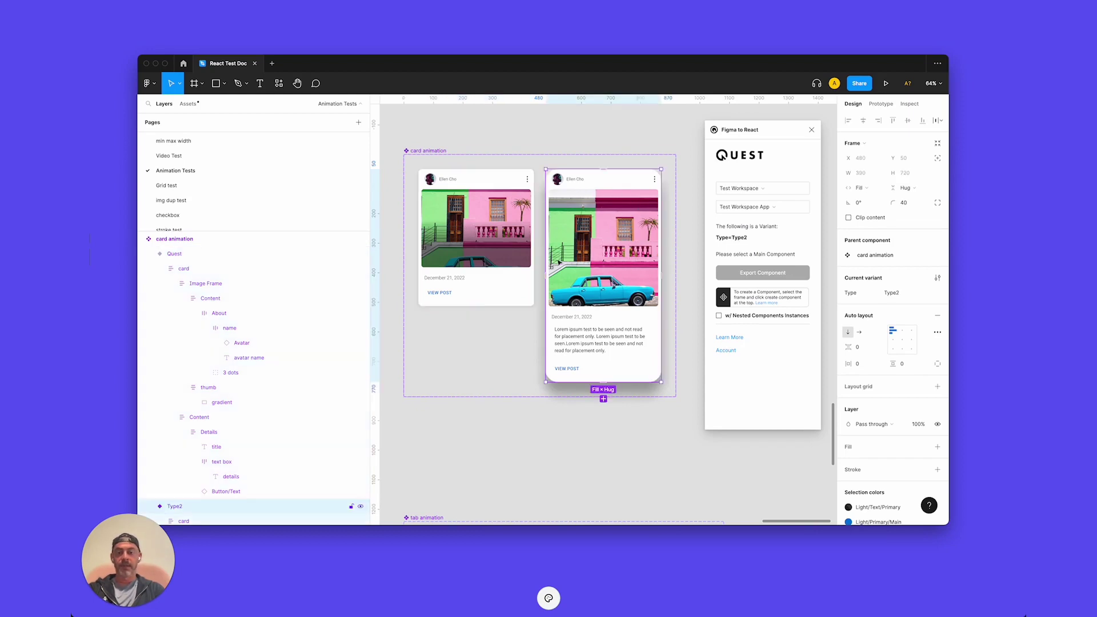
{"action": "left_click", "coordinate": [575, 338], "text": "super"}
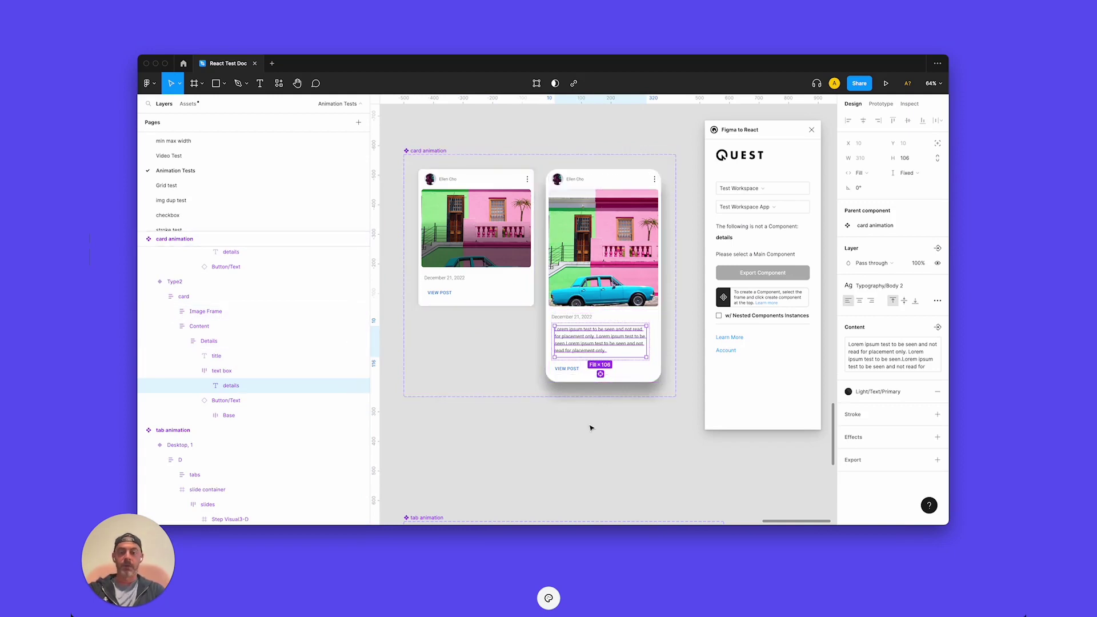
{"action": "left_click", "coordinate": [661, 445]}
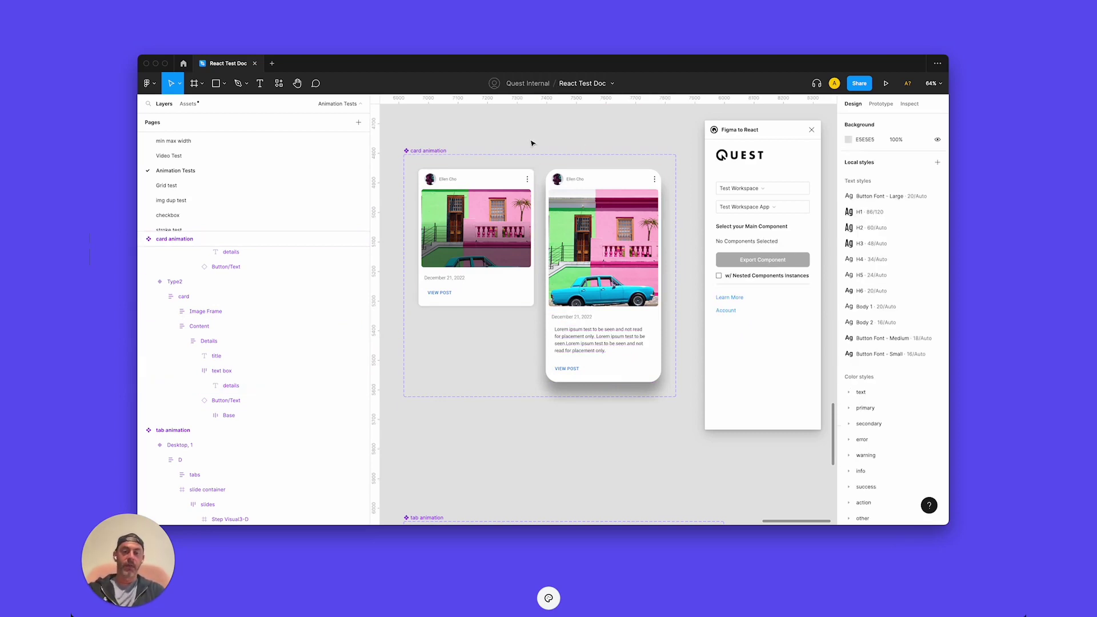
Step: Export the card animation component set with the Figma to React plugin and open it in Quest
{"action": "left_click", "coordinate": [421, 151]}
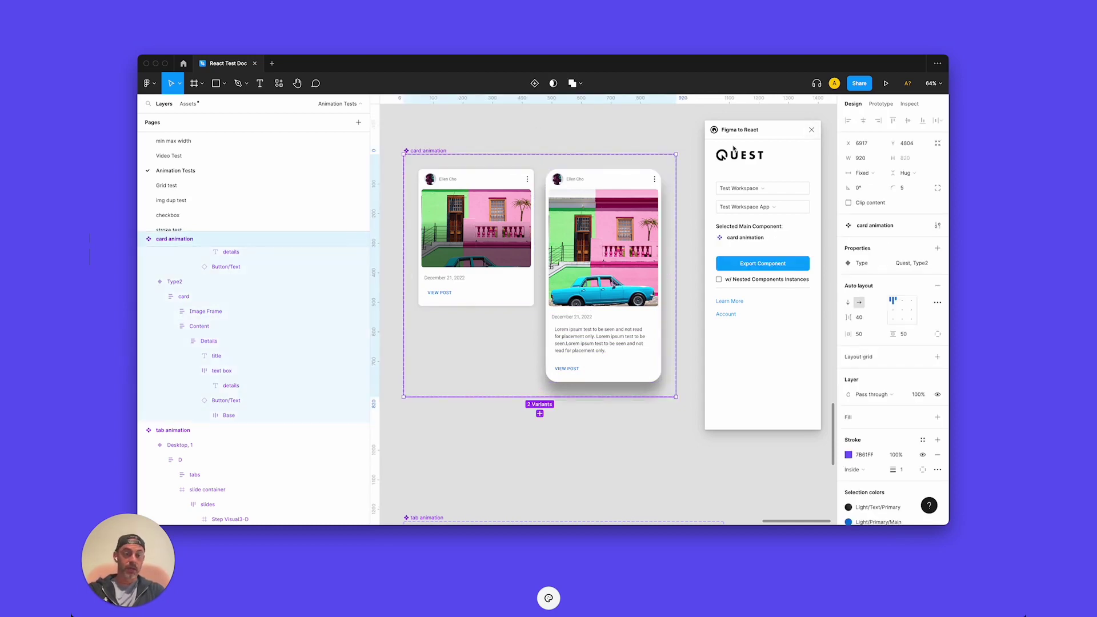
{"action": "left_click", "coordinate": [795, 264]}
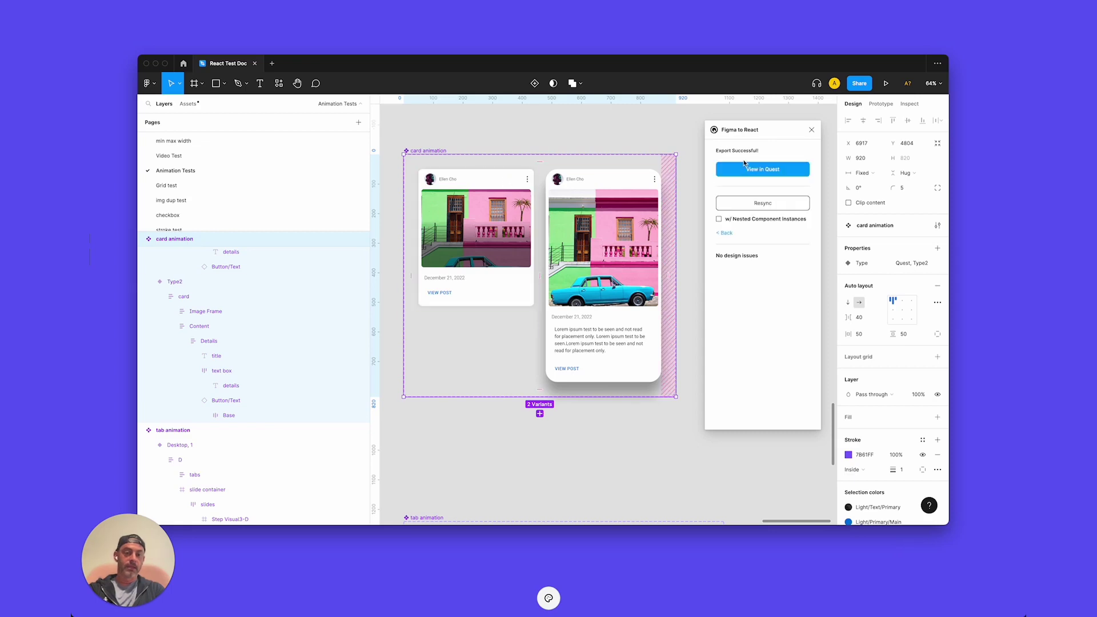
{"action": "left_click", "coordinate": [763, 170]}
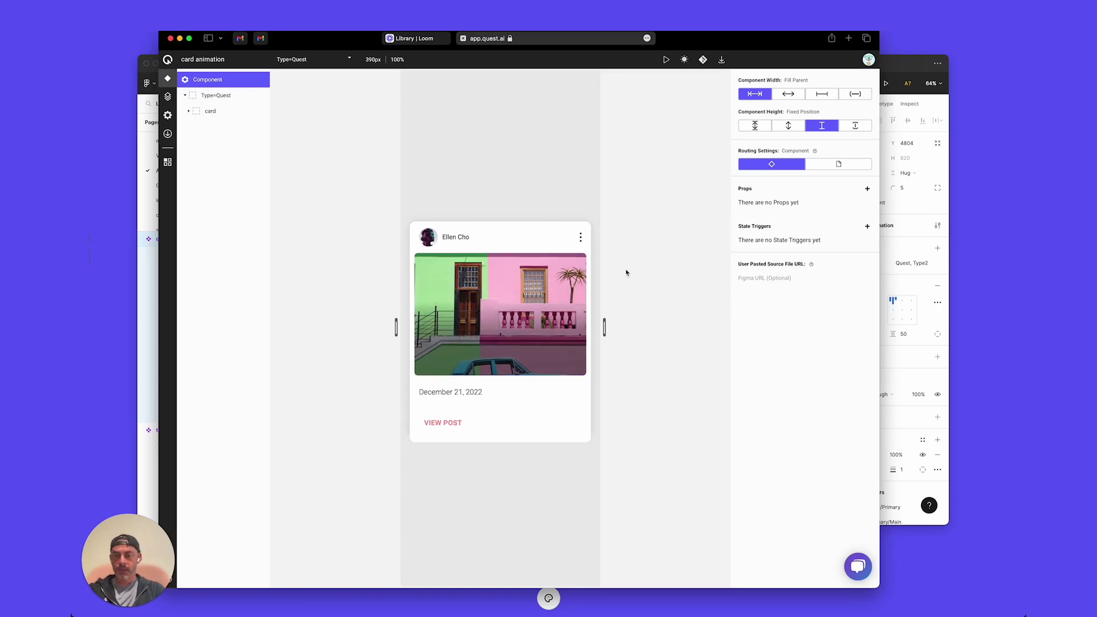
Step: Check the imported variants by viewing Type=Type2 and switching back to Type=Quest
{"action": "left_click", "coordinate": [240, 95]}
{"action": "left_click", "coordinate": [313, 59]}
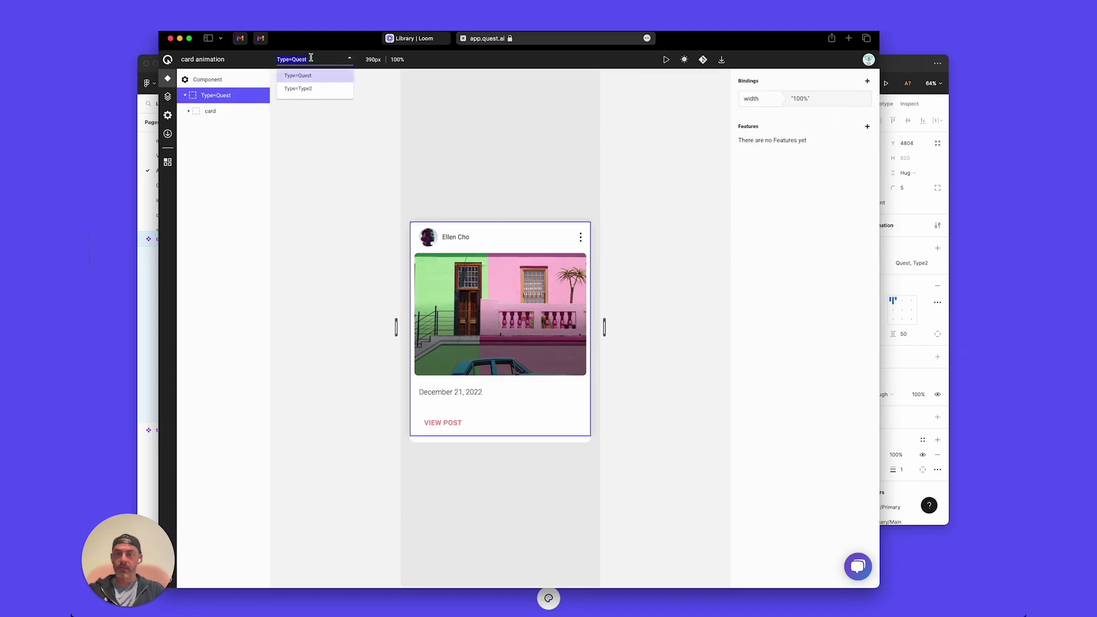
{"action": "left_click", "coordinate": [330, 90]}
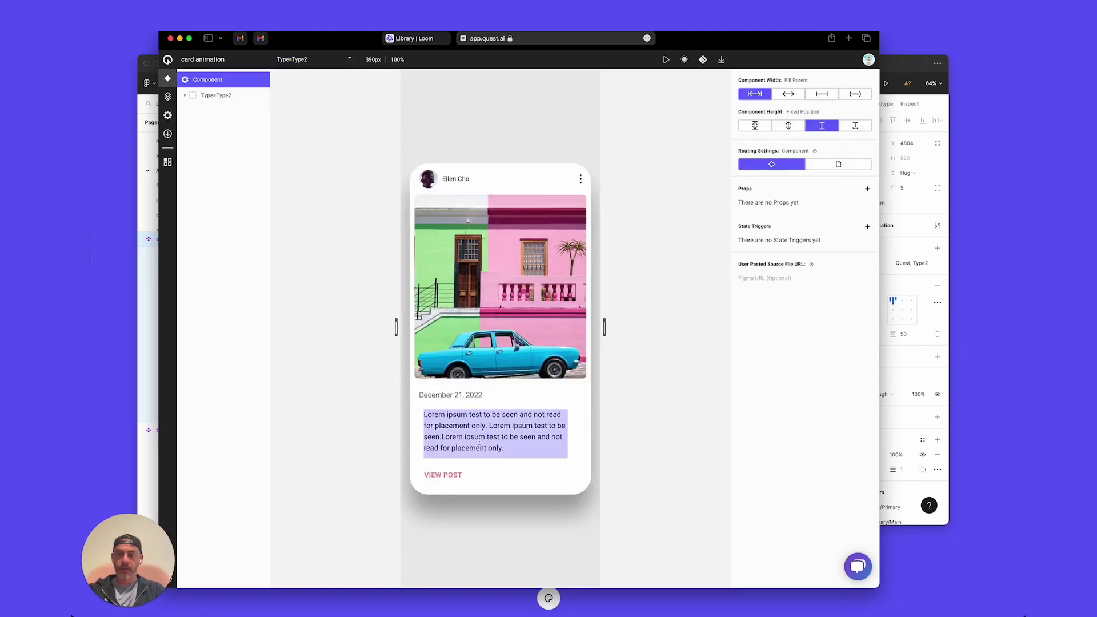
{"action": "left_click", "coordinate": [348, 60]}
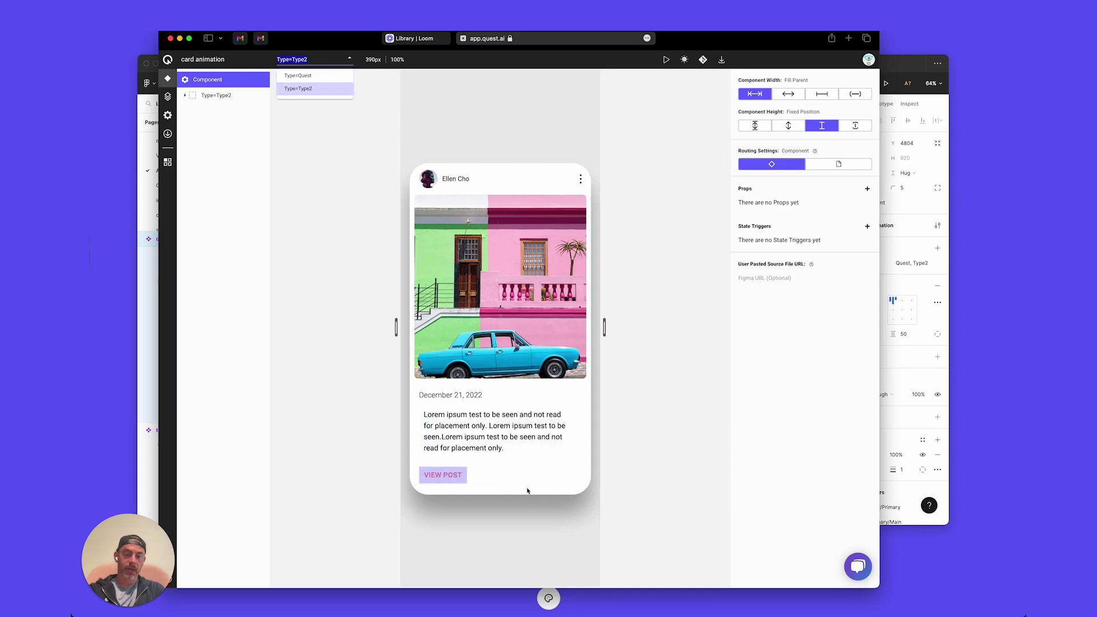
{"action": "left_click", "coordinate": [326, 77]}
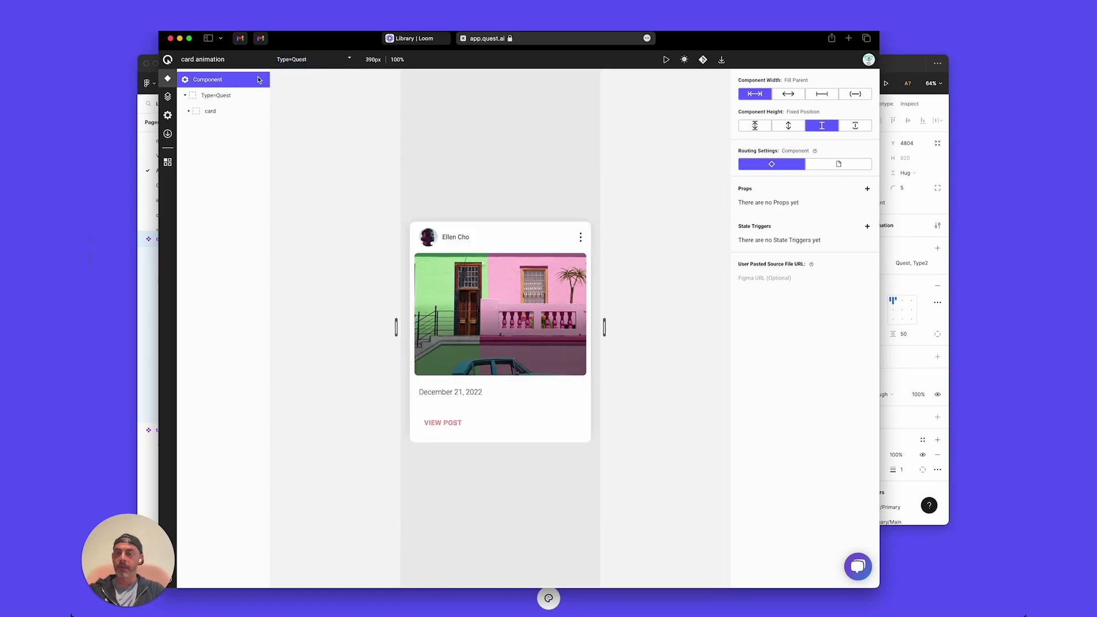
Step: Add an Animate State feature to the Type=Quest root element that changes it to Type=Type2 while hovering
{"action": "left_click", "coordinate": [232, 97]}
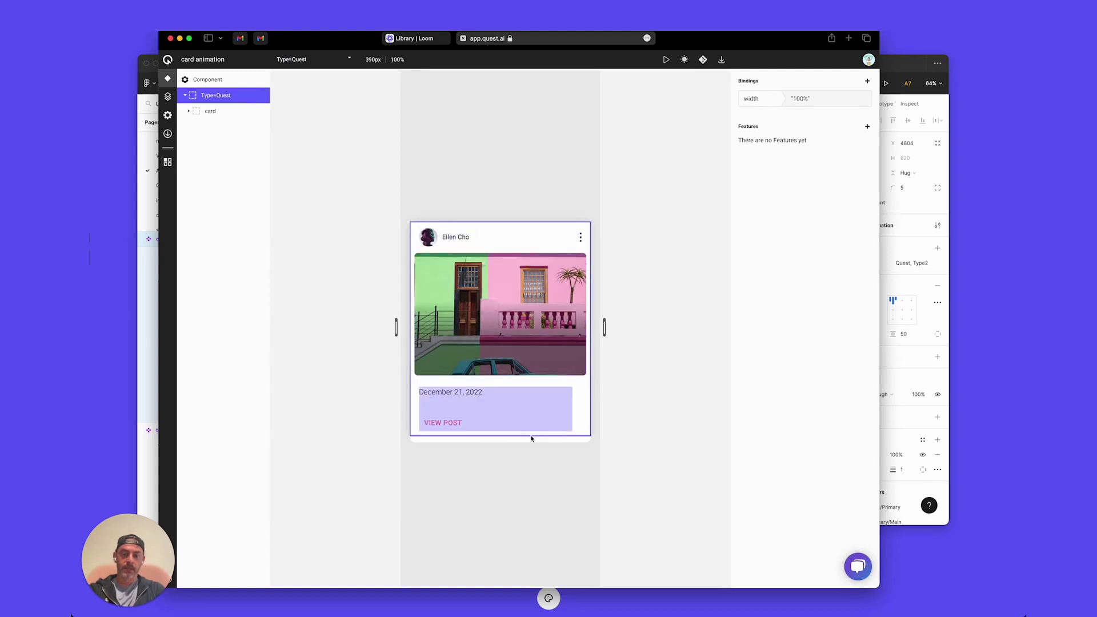
{"action": "left_click", "coordinate": [868, 126]}
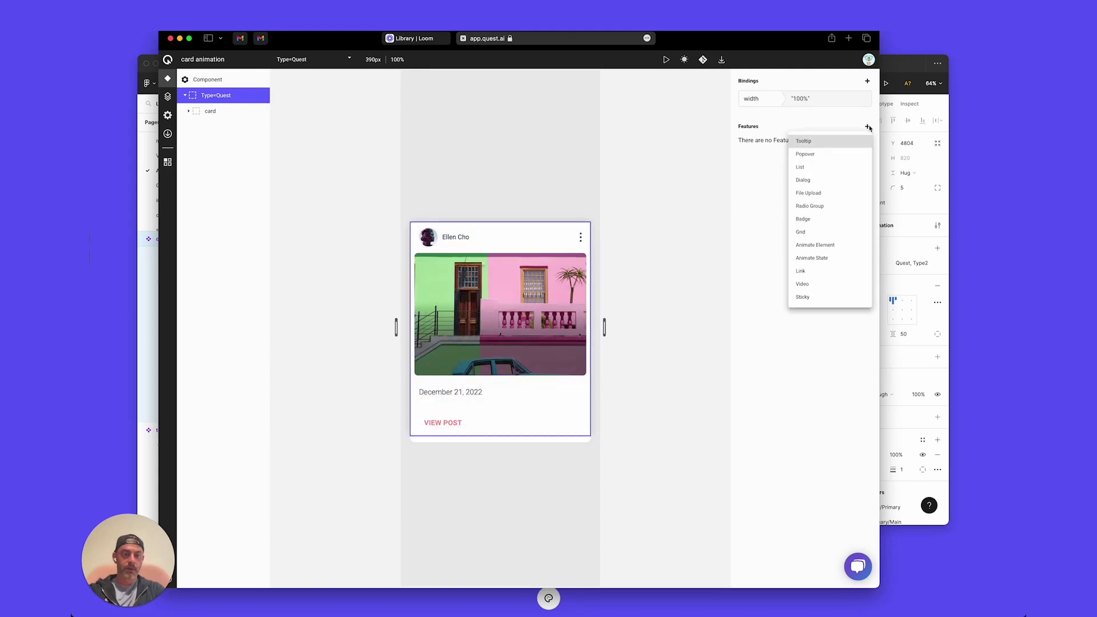
{"action": "left_click", "coordinate": [835, 261]}
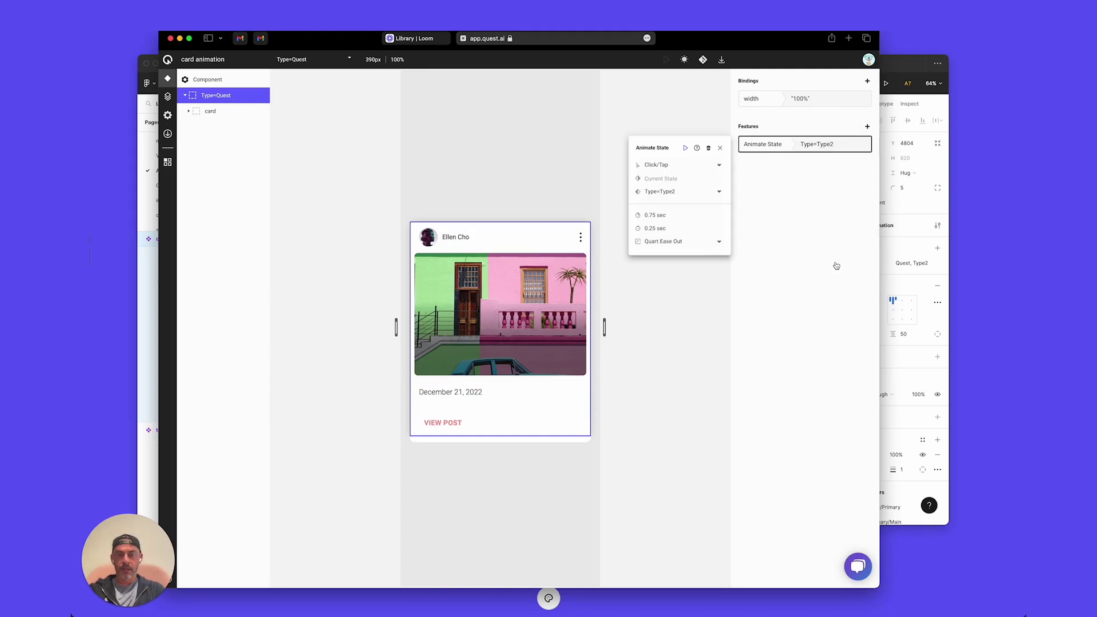
{"action": "left_click", "coordinate": [658, 165]}
{"action": "left_click", "coordinate": [708, 184]}
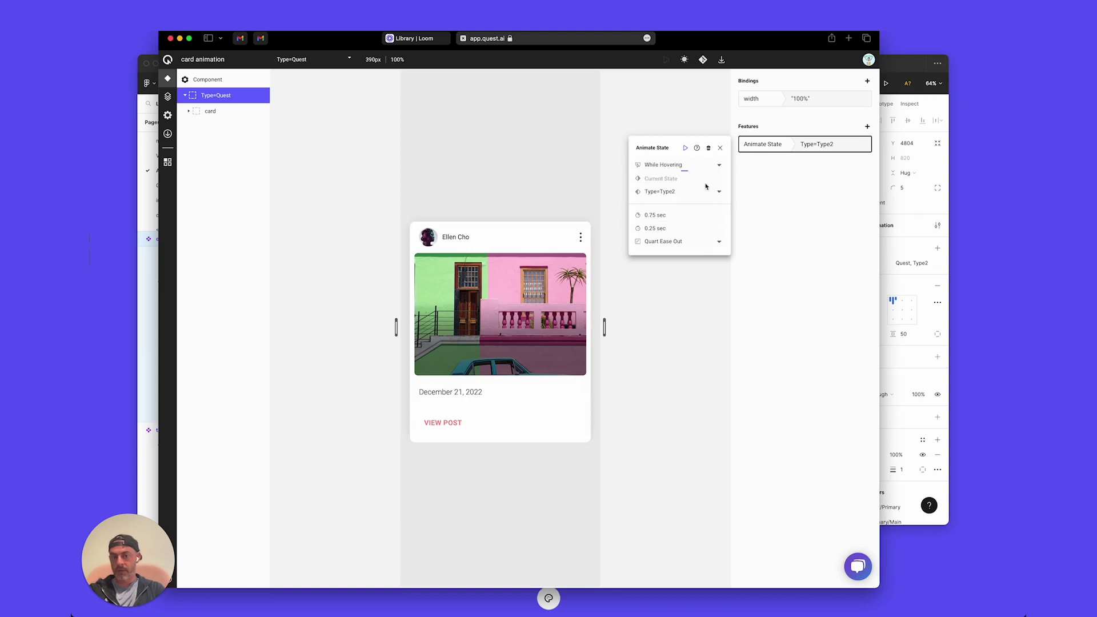
{"action": "left_click", "coordinate": [698, 165]}
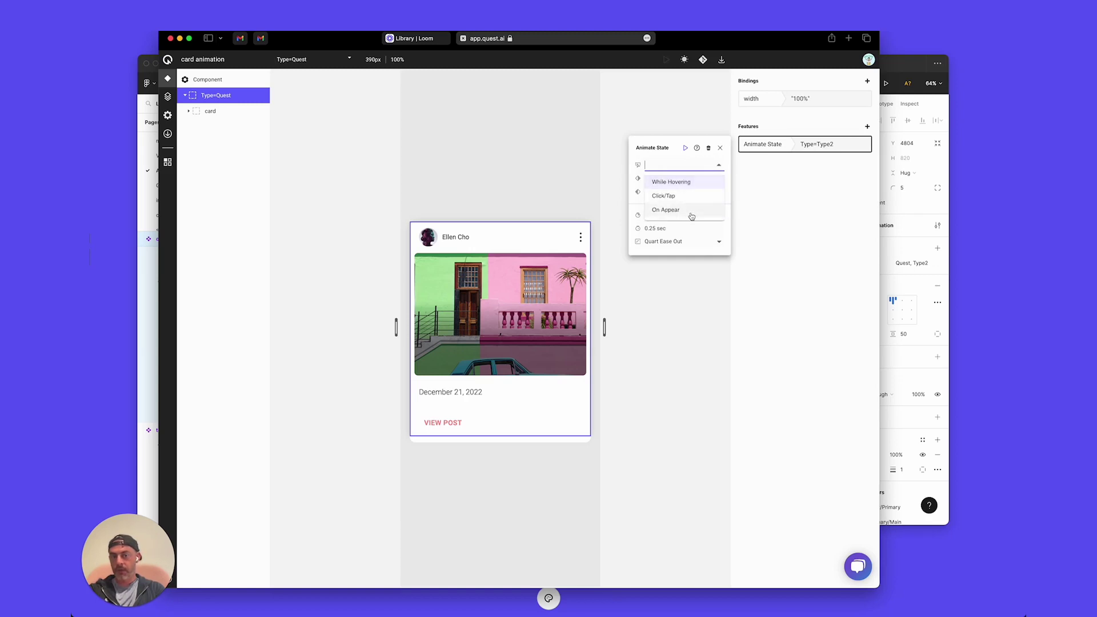
{"action": "left_click", "coordinate": [729, 192]}
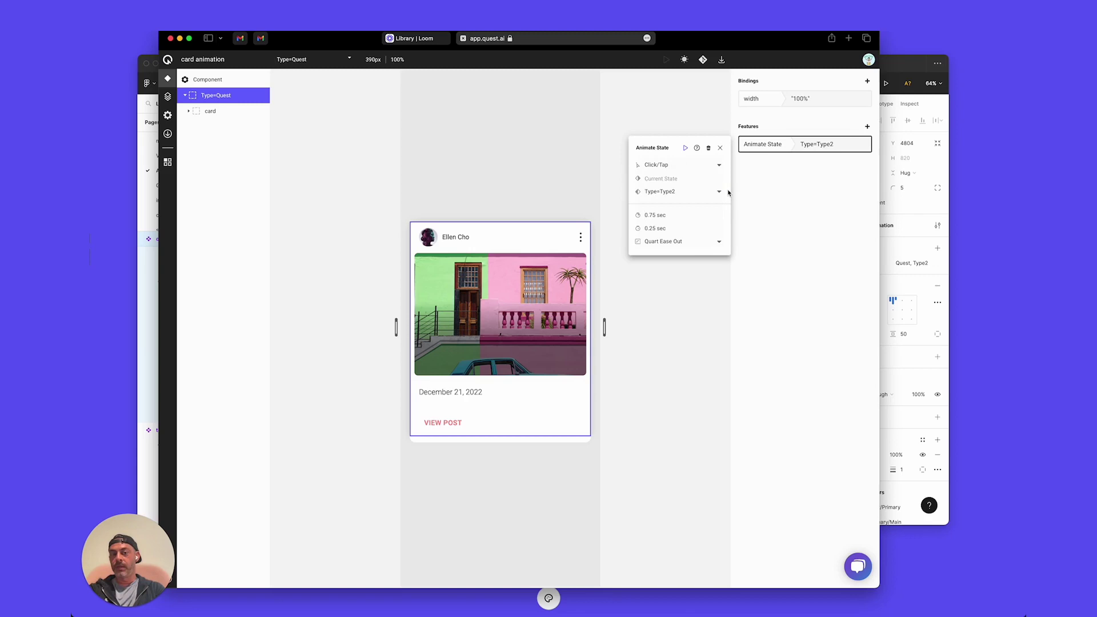
{"action": "left_click", "coordinate": [697, 165]}
{"action": "left_click", "coordinate": [702, 180]}
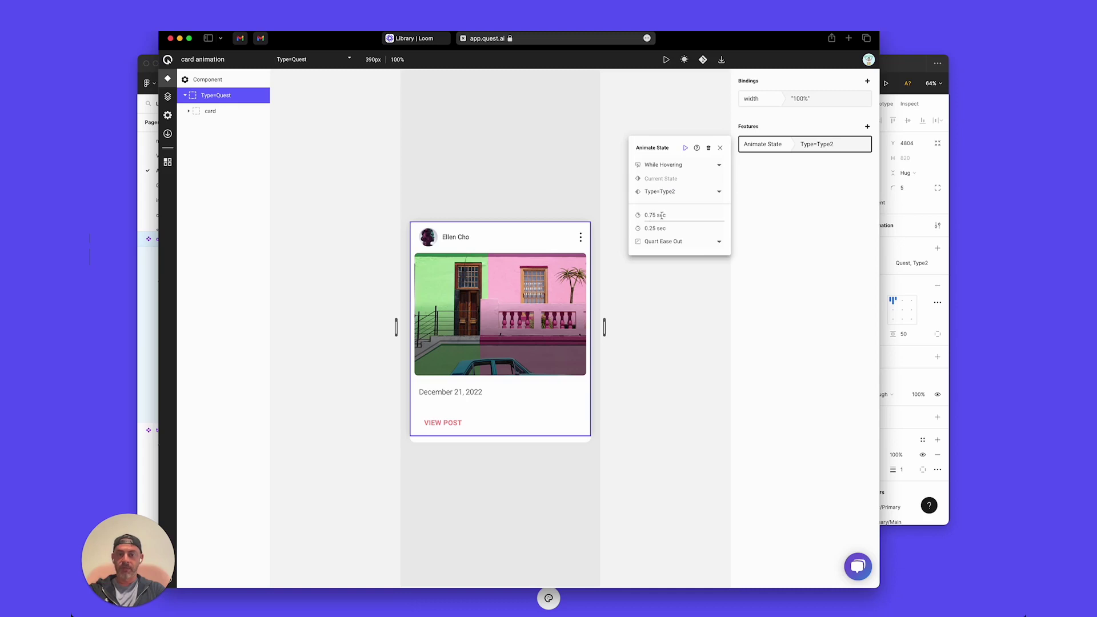
Step: Set the state animation's duration to 0.55 sec and its delay to 0 sec, and preview it in the editor
{"action": "left_click", "coordinate": [662, 215]}
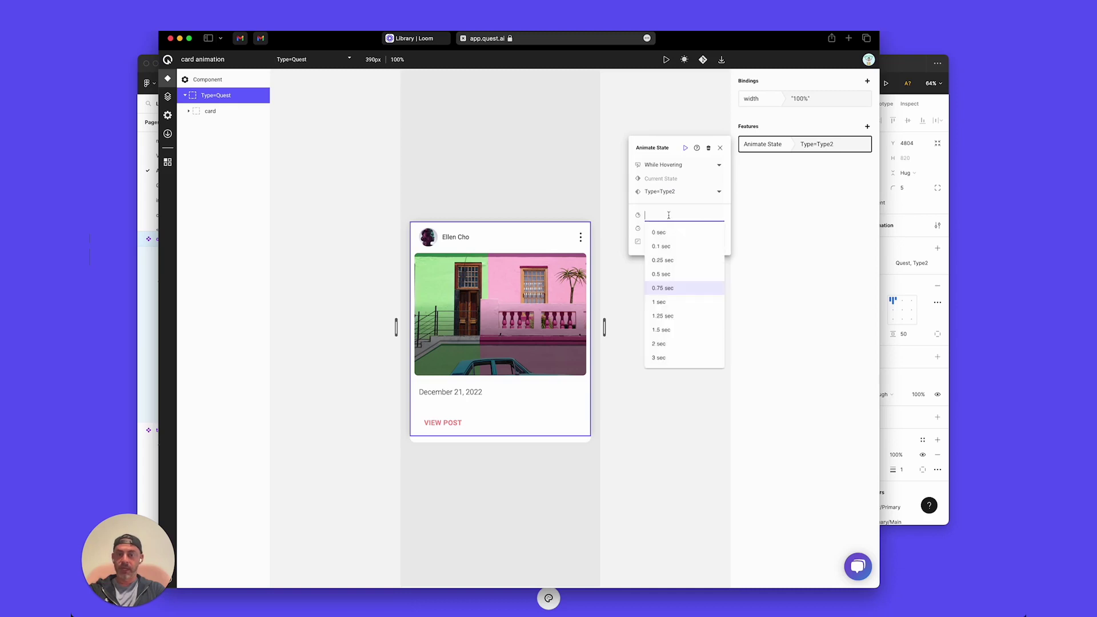
{"action": "left_click", "coordinate": [672, 274]}
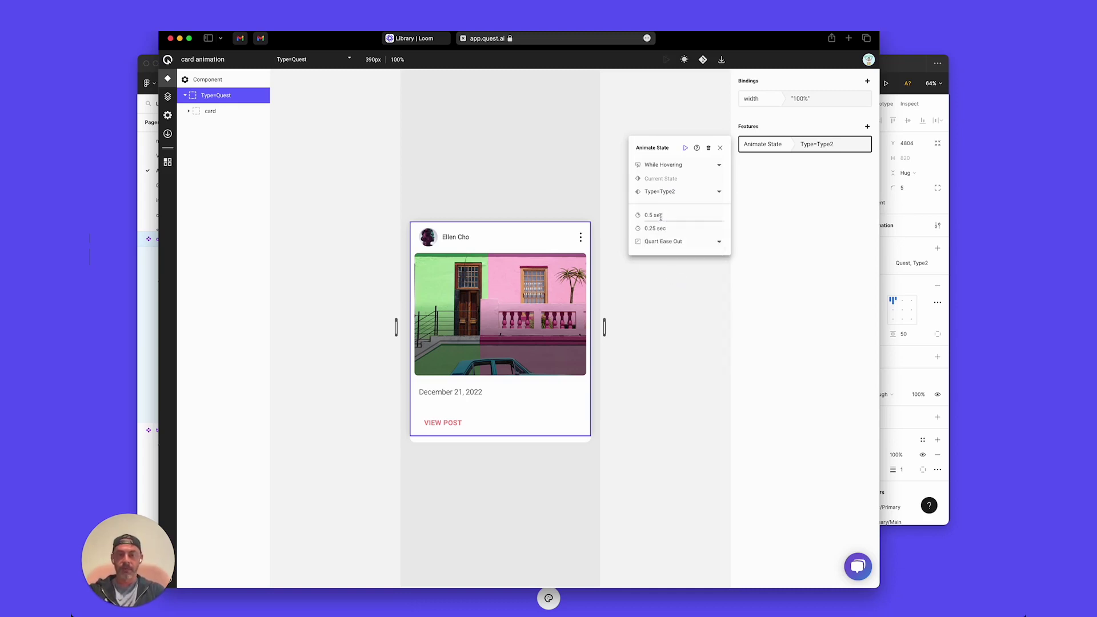
{"action": "left_click", "coordinate": [661, 217]}
{"action": "type", "text": "0.55"}
{"action": "key", "text": "Return"}
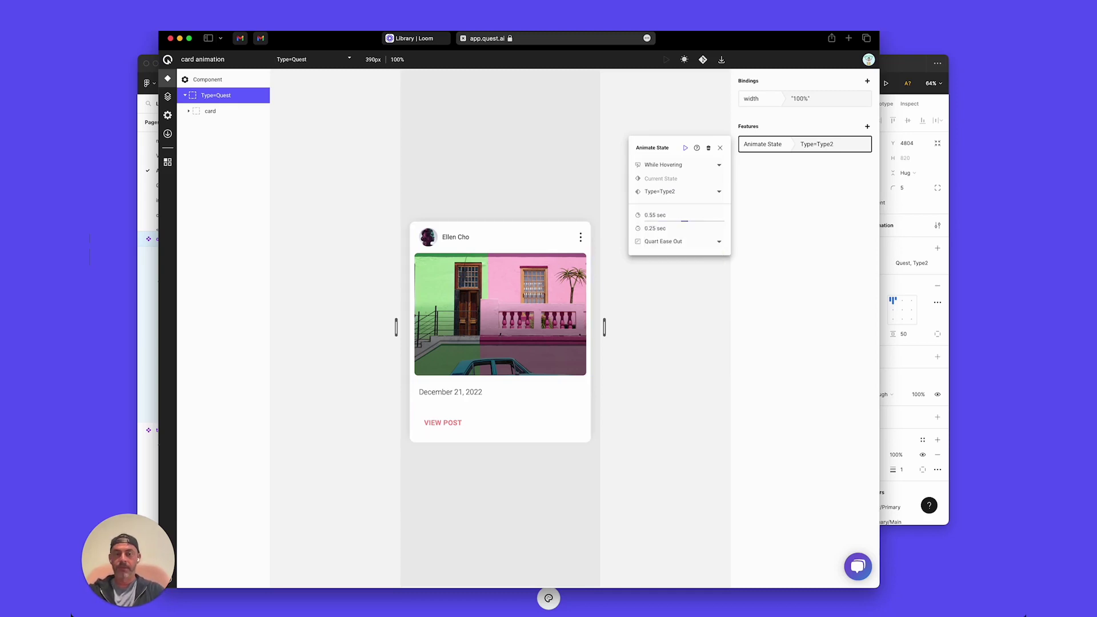
{"action": "left_click", "coordinate": [661, 228]}
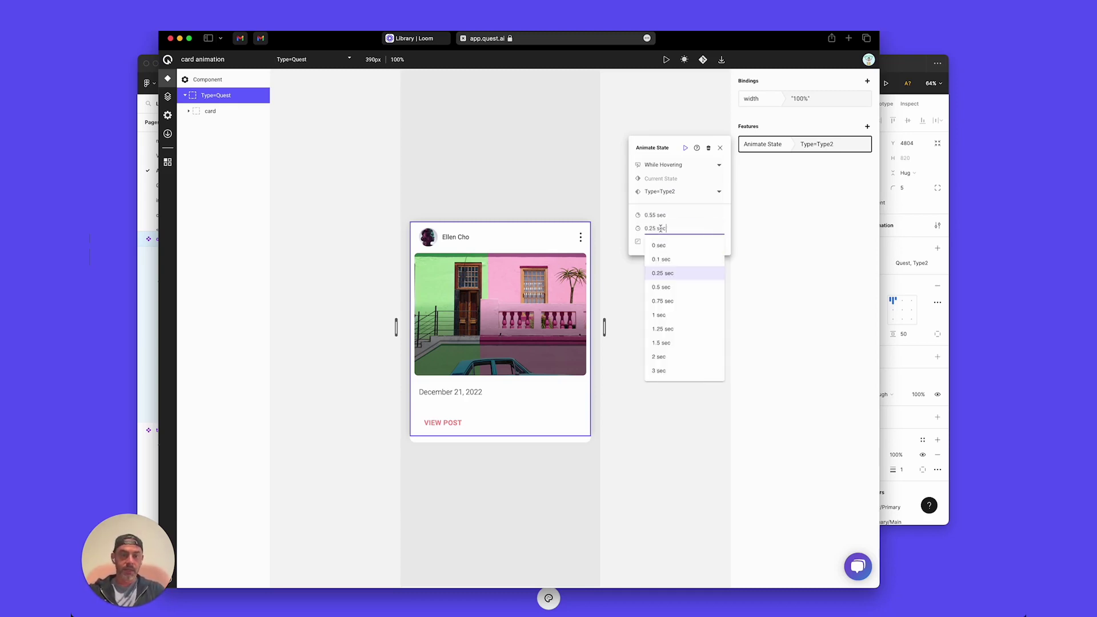
{"action": "left_click", "coordinate": [660, 245]}
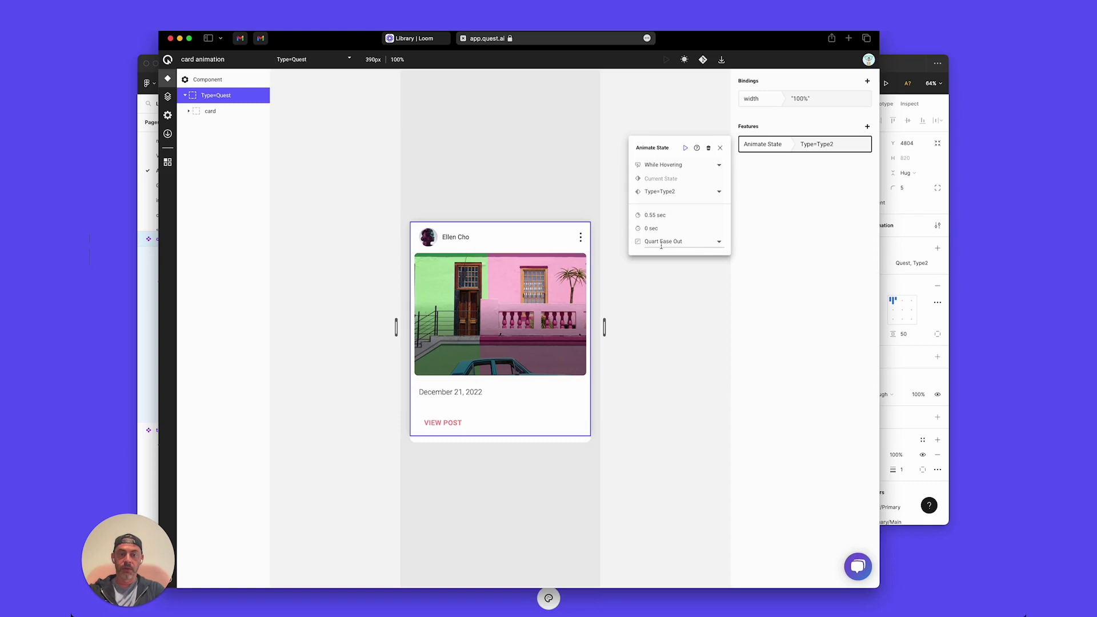
{"action": "left_click", "coordinate": [686, 149]}
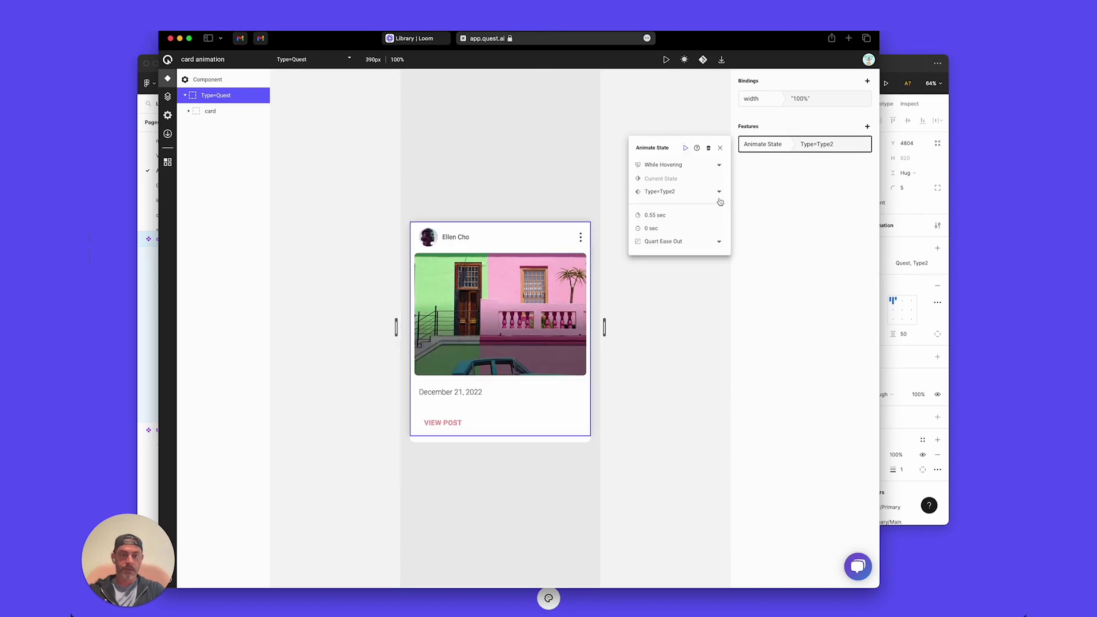
Step: Set the state animation's easing to Back Ease Out and close its settings
{"action": "left_click", "coordinate": [715, 243]}
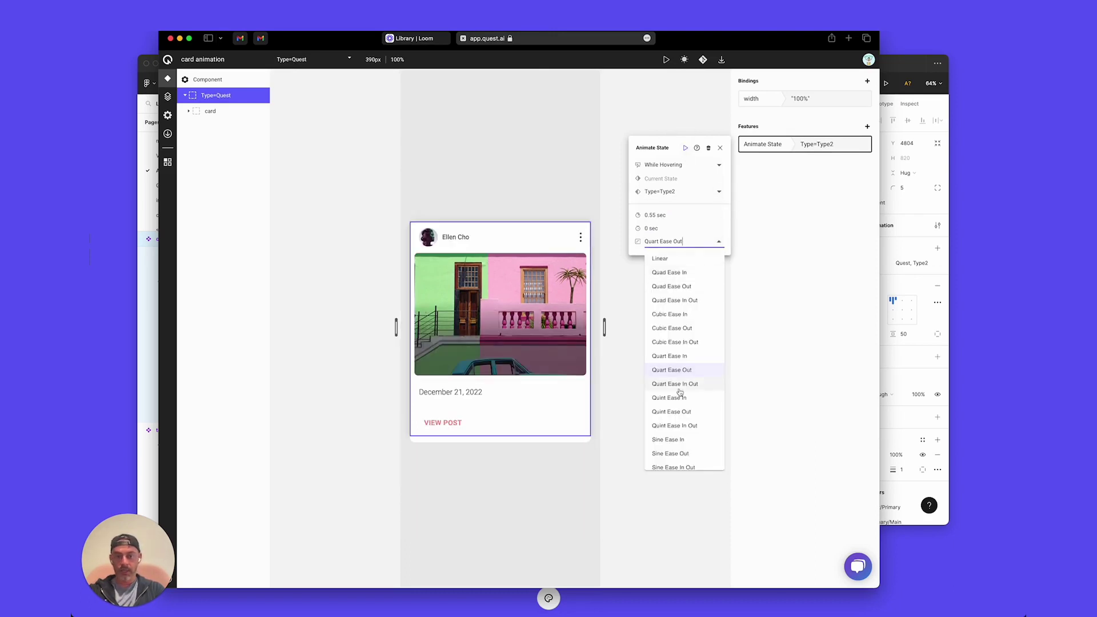
{"action": "scroll", "coordinate": [704, 388], "scroll_direction": "down", "scroll_amount": 5}
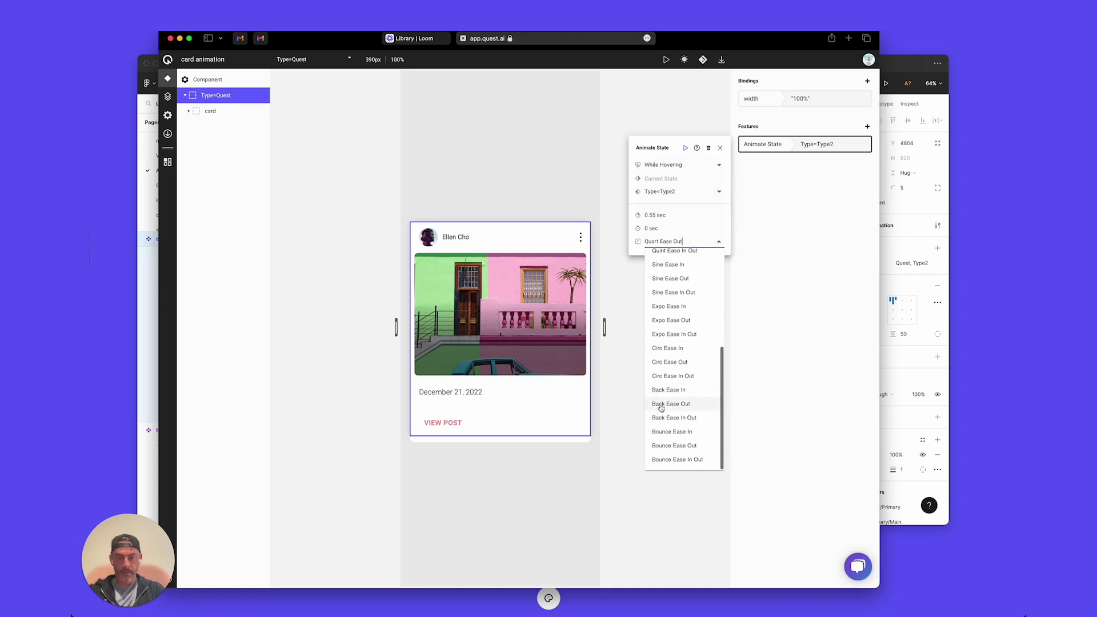
{"action": "left_click", "coordinate": [683, 405]}
{"action": "left_click", "coordinate": [720, 148]}
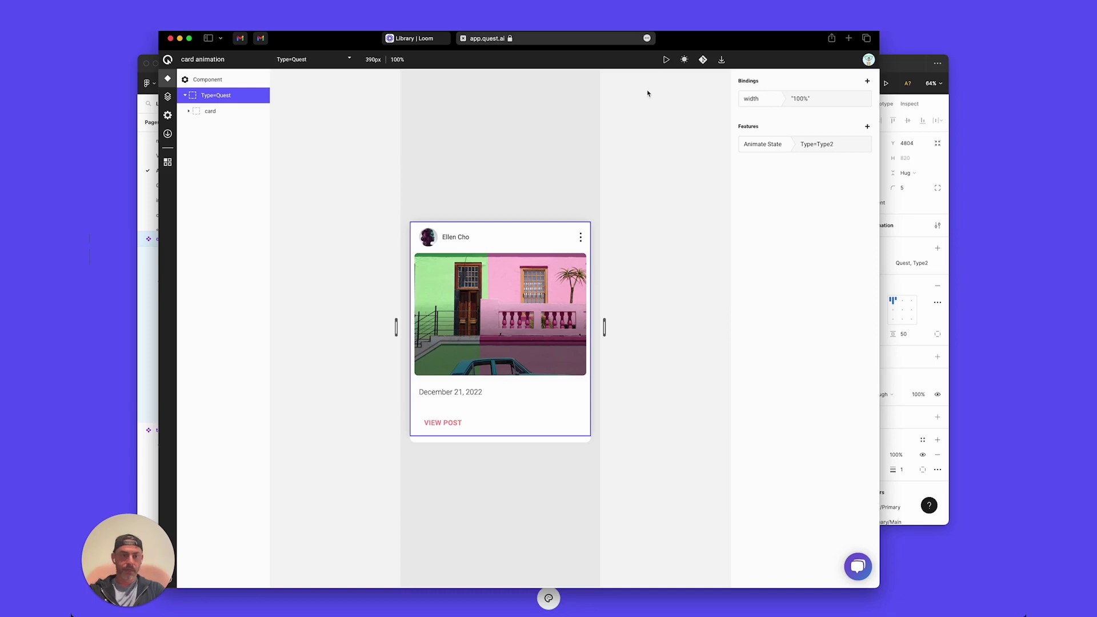
Step: Open the card component's preview and test its hover animation between the two variants
{"action": "left_click", "coordinate": [666, 61]}
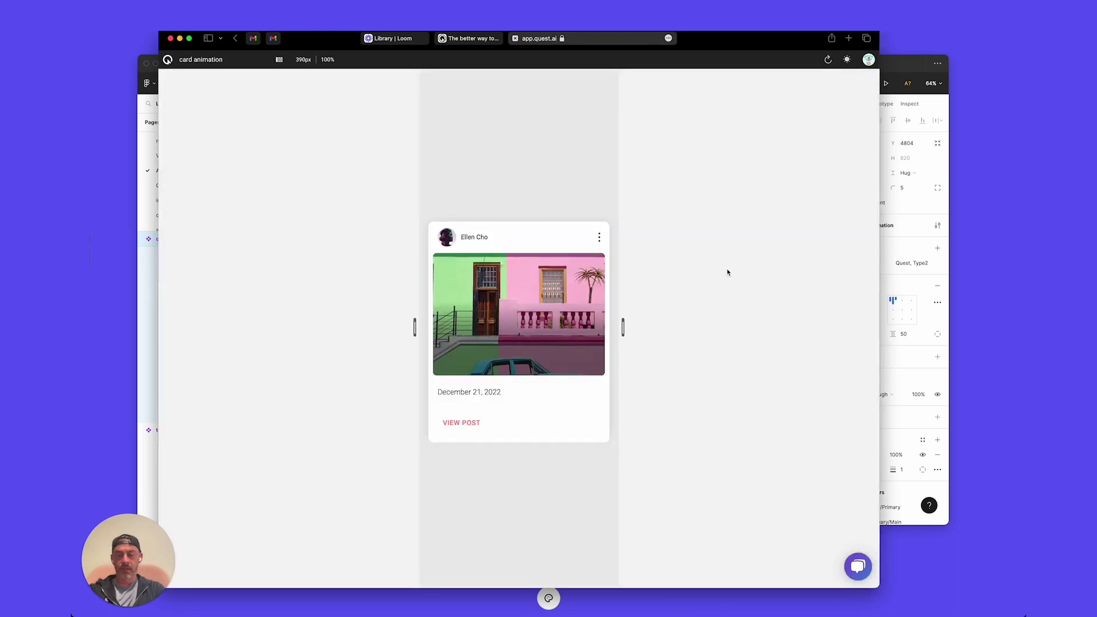
{"action": "mouse_move", "coordinate": [517, 296]}
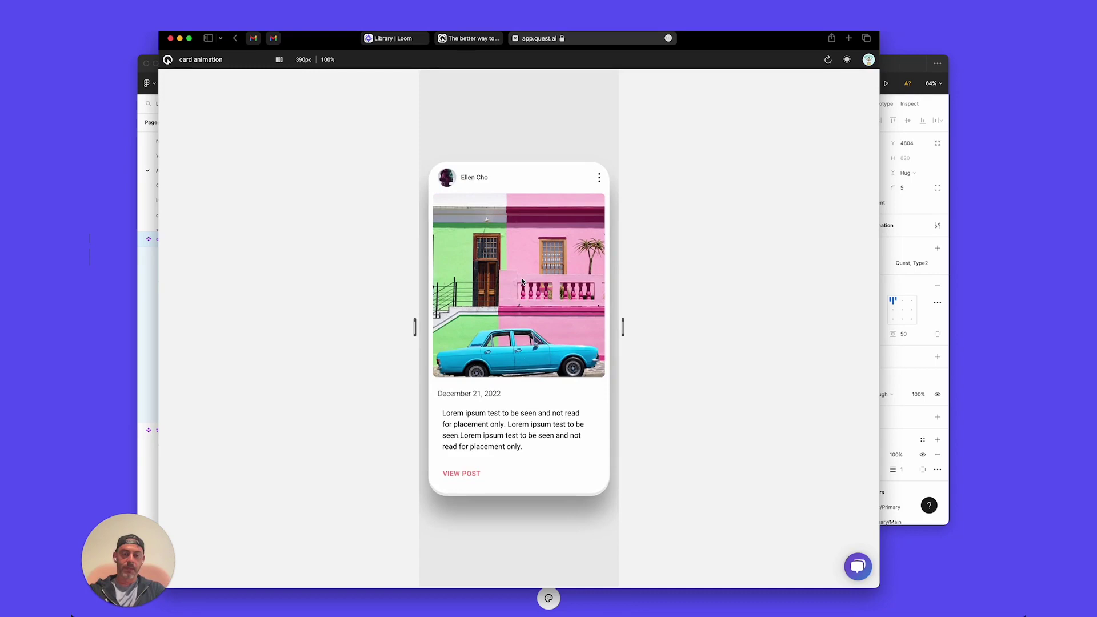
{"action": "mouse_move", "coordinate": [515, 260]}
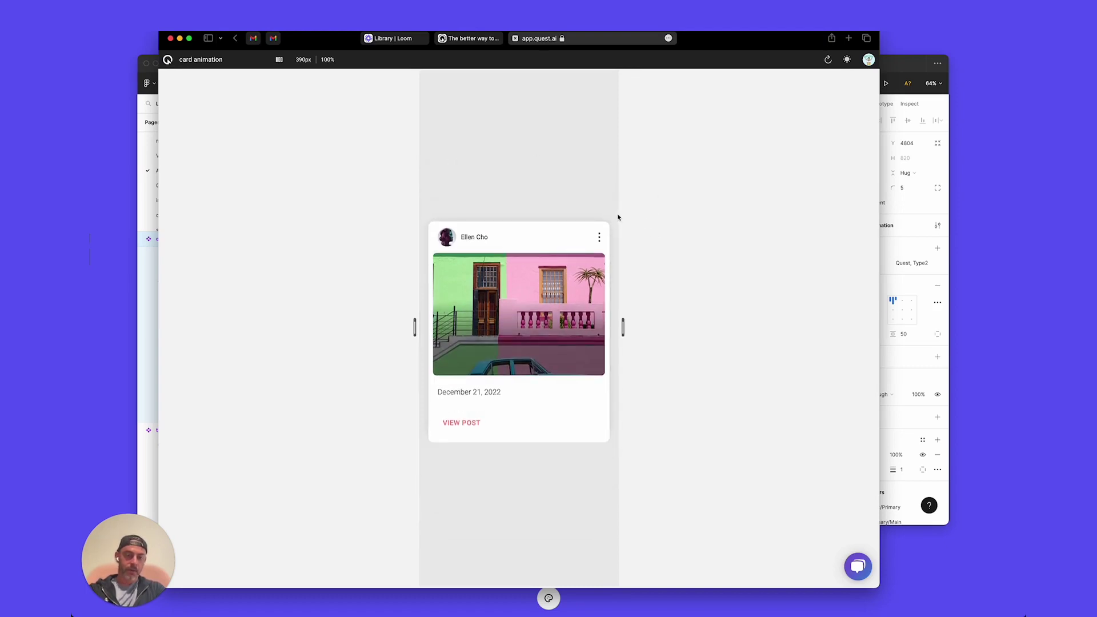
{"action": "mouse_move", "coordinate": [573, 284]}
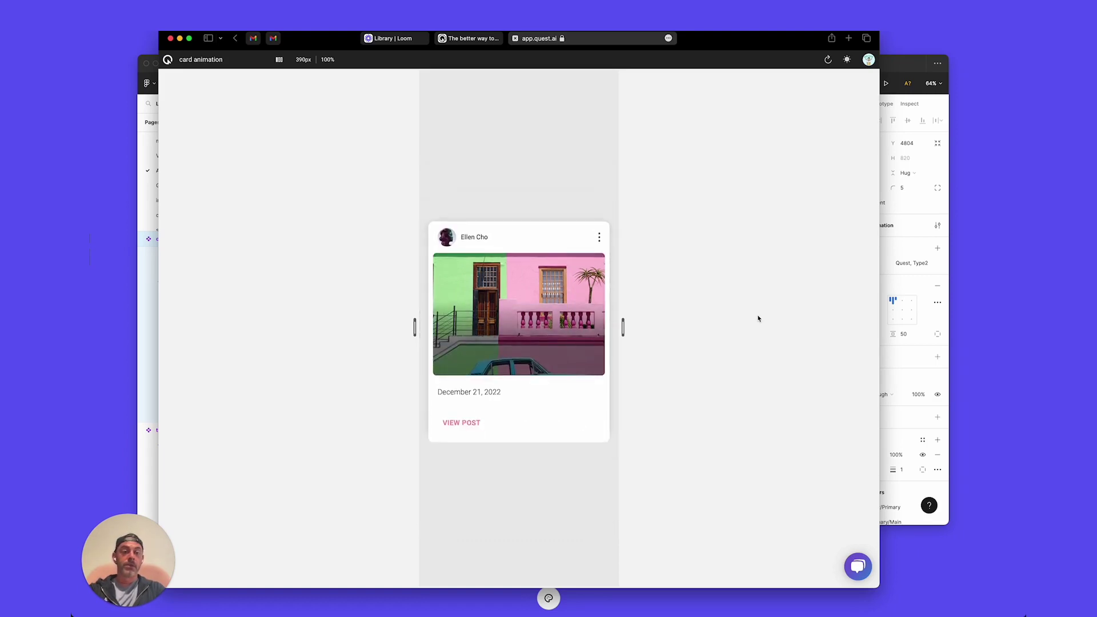
Step: Switch to Figma and select the tab animation component set located below the card animation
{"action": "left_click", "coordinate": [914, 63]}
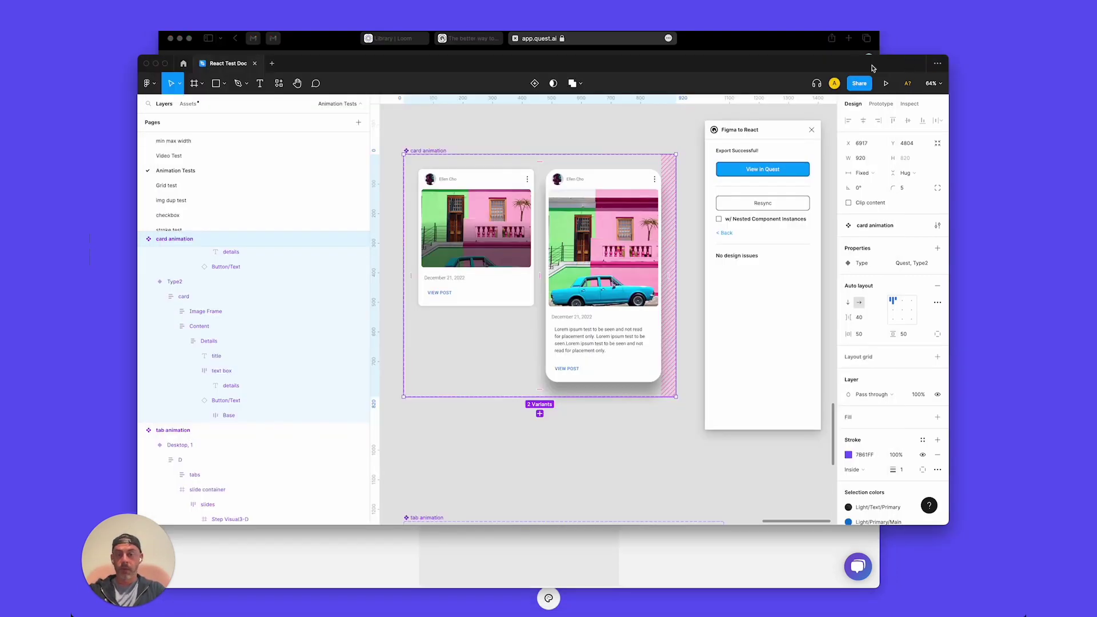
{"action": "left_click", "coordinate": [632, 448]}
{"action": "scroll", "coordinate": [632, 447], "scroll_direction": "down", "scroll_amount": 5}
{"action": "scroll", "coordinate": [632, 448], "scroll_direction": "down", "scroll_amount": 5}
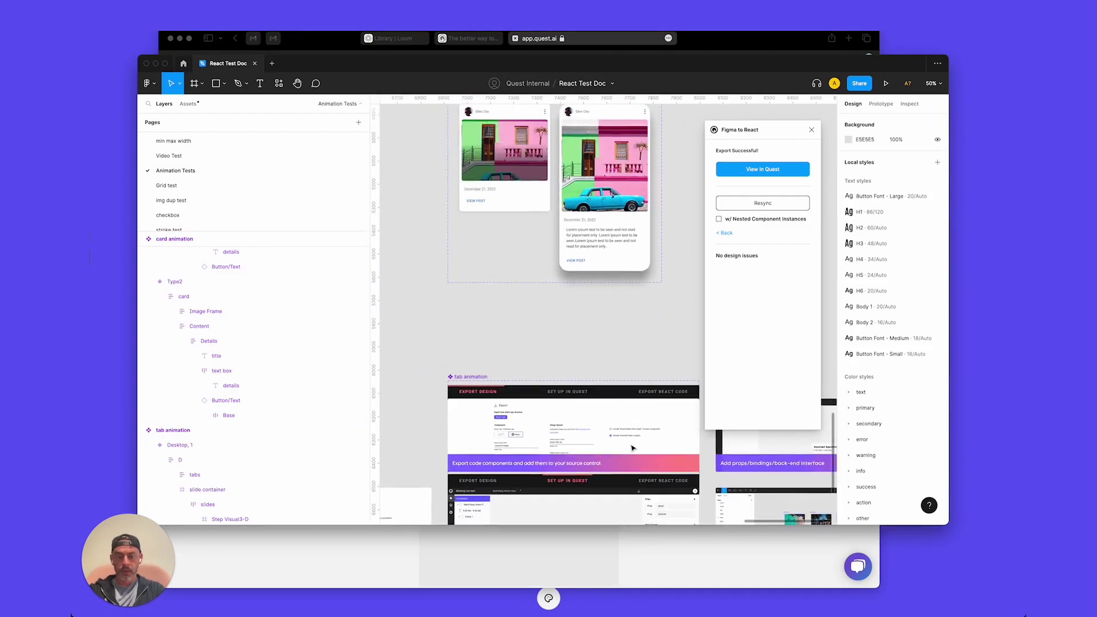
{"action": "scroll", "coordinate": [633, 448], "scroll_direction": "down", "scroll_amount": 5}
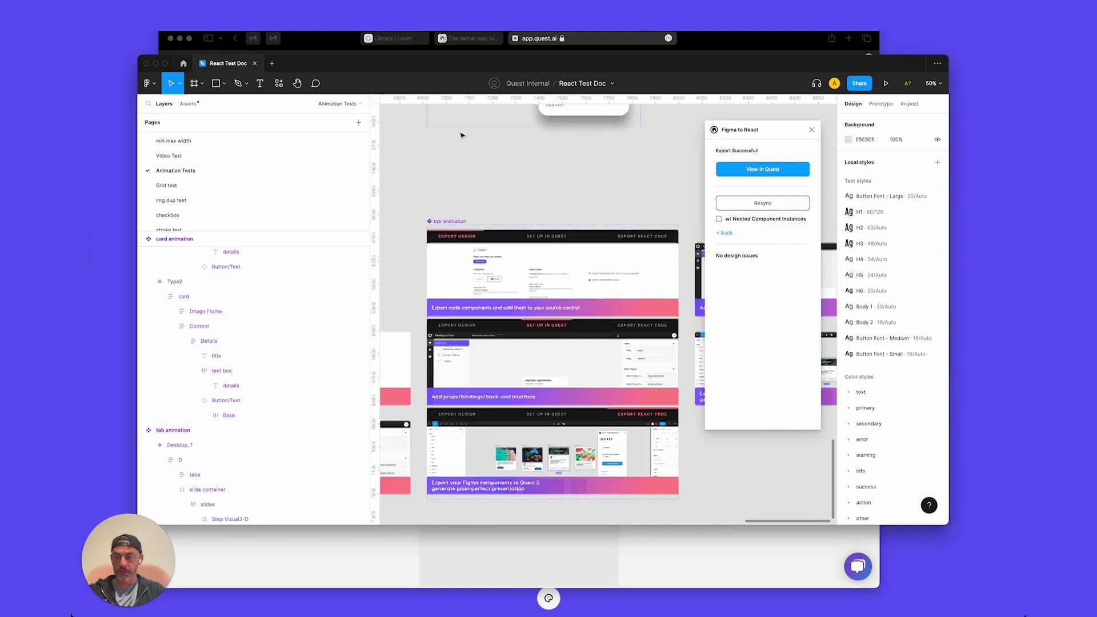
{"action": "scroll", "coordinate": [489, 179], "scroll_direction": "down", "scroll_amount": 1}
{"action": "left_click", "coordinate": [440, 197]}
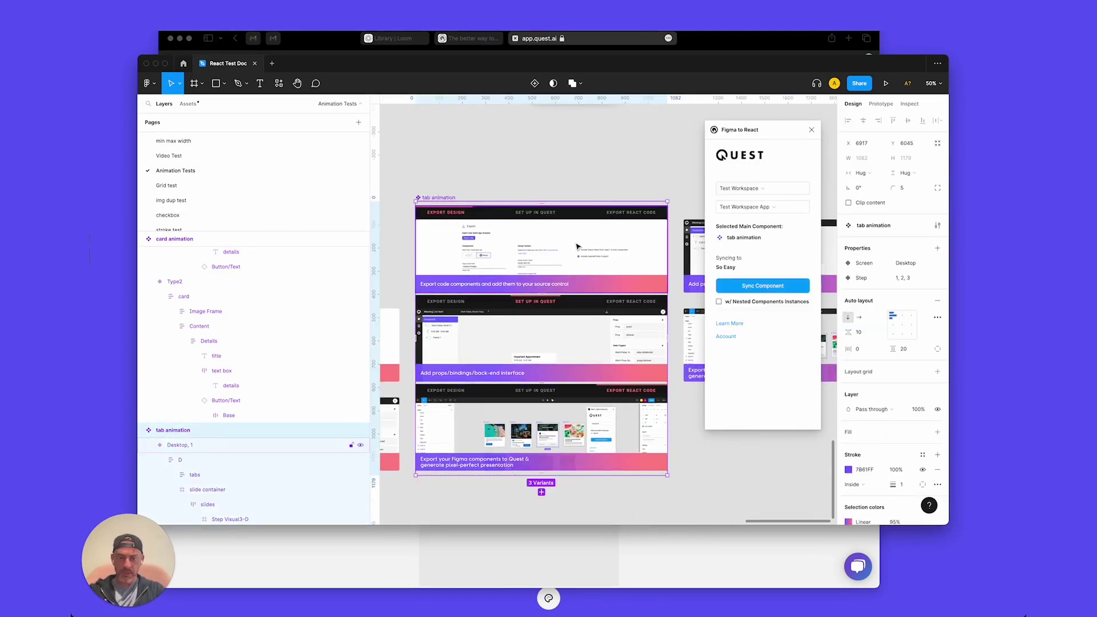
{"action": "scroll", "coordinate": [450, 213], "scroll_direction": "up", "scroll_amount": 3, "text": "ctrl"}
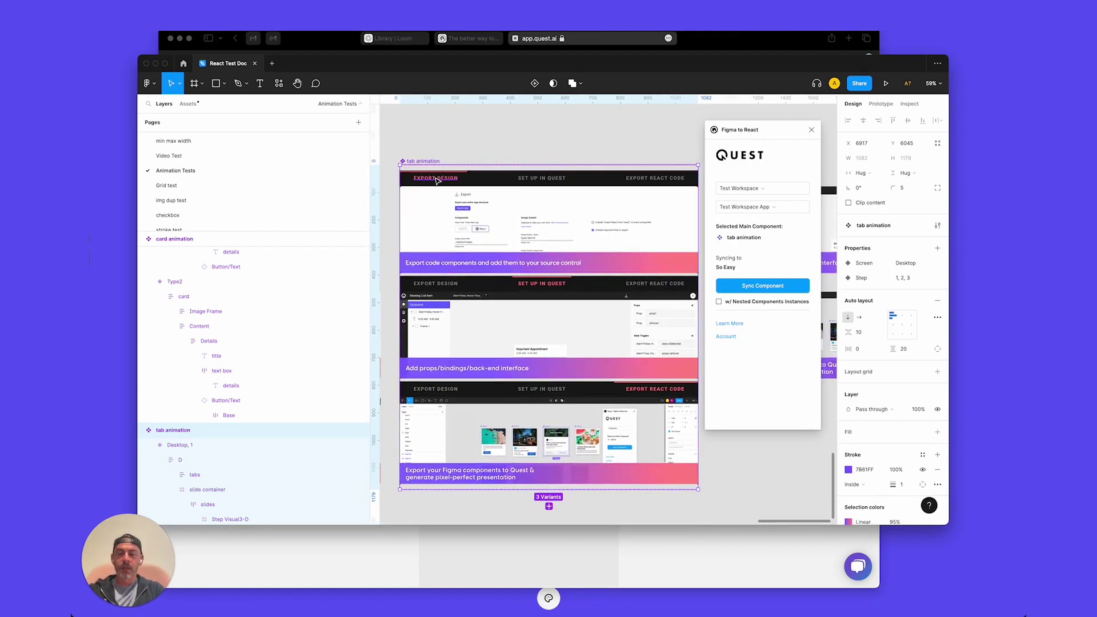
Step: Inspect the tab text links and the red highlight bar in the first two tab animation variants
{"action": "left_click", "coordinate": [436, 177], "text": "super"}
{"action": "left_click", "coordinate": [540, 179]}
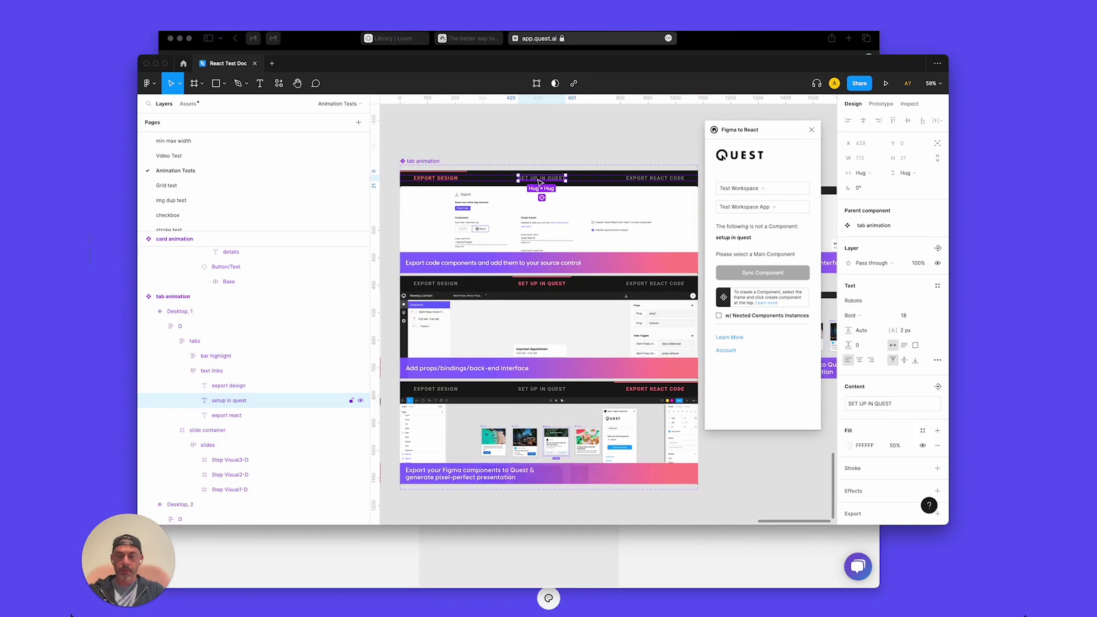
{"action": "key", "text": "Tab"}
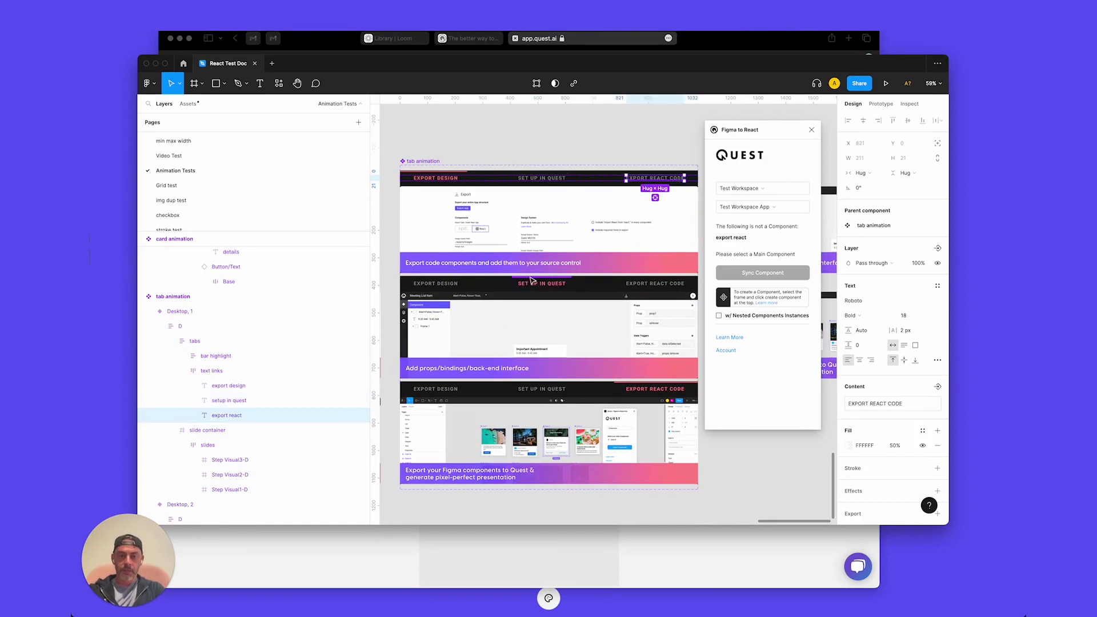
{"action": "left_click", "coordinate": [531, 279], "text": "super"}
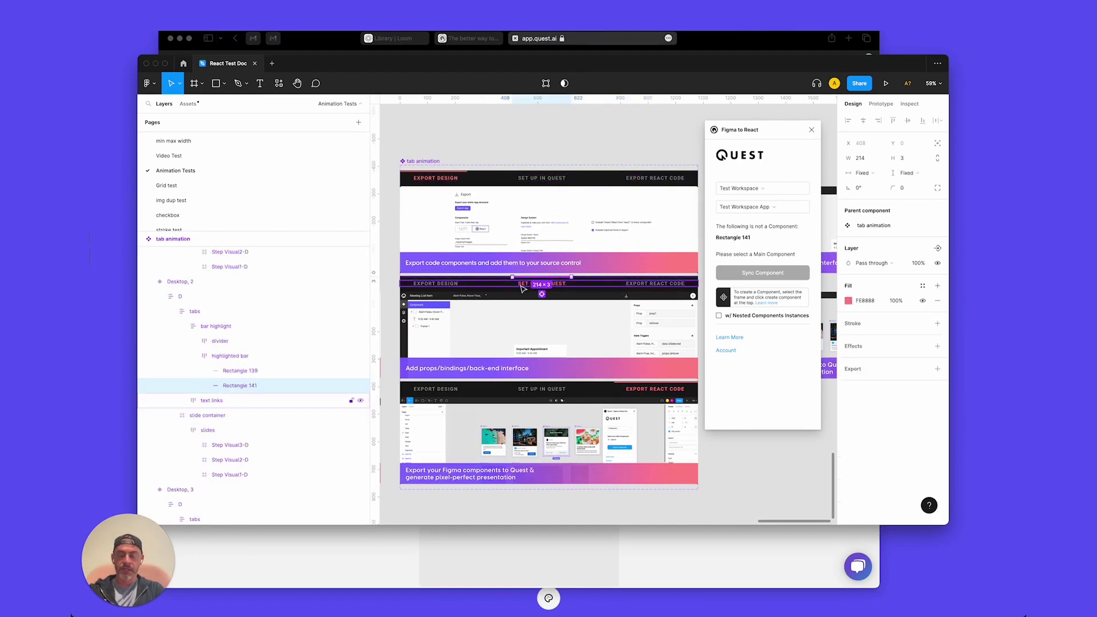
{"action": "left_click", "coordinate": [433, 285], "text": "super"}
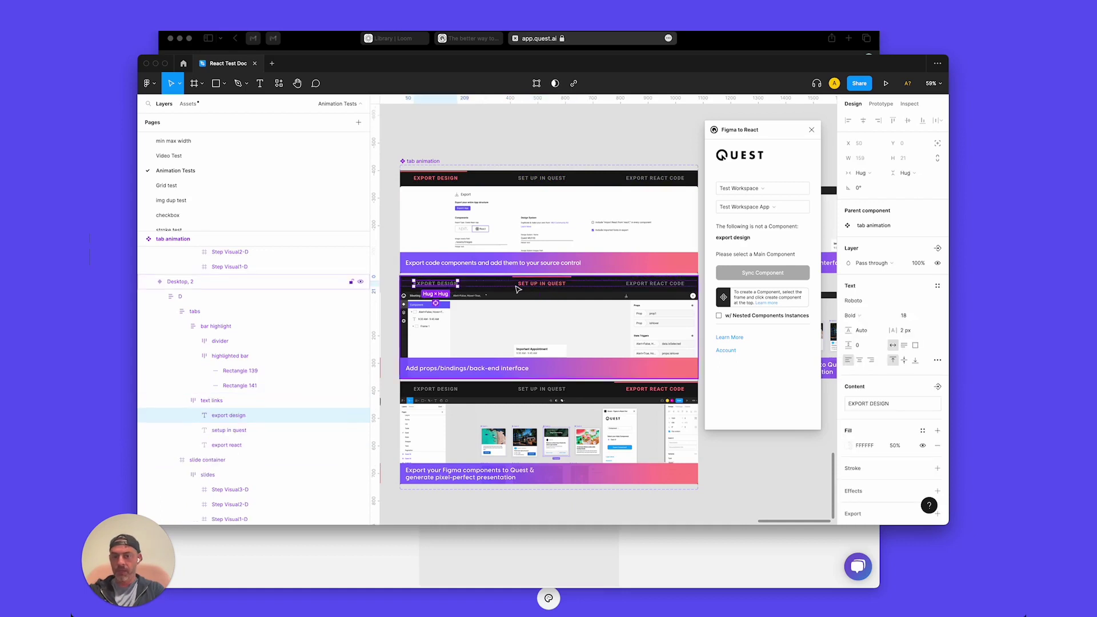
{"action": "left_click", "coordinate": [532, 284], "text": "super"}
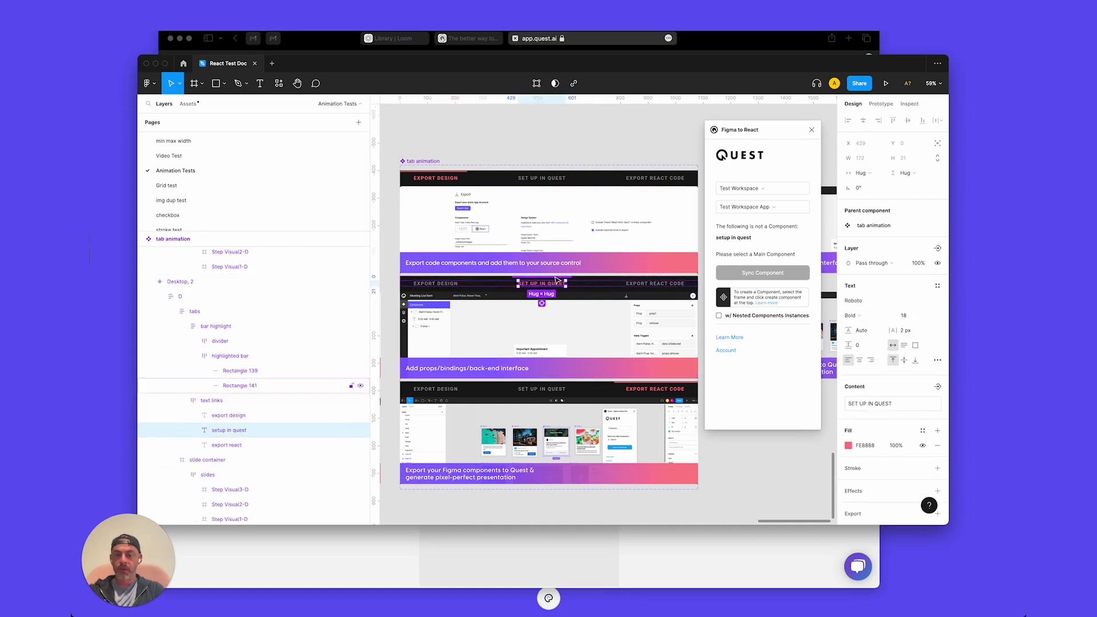
{"action": "left_click", "coordinate": [554, 277], "text": "super"}
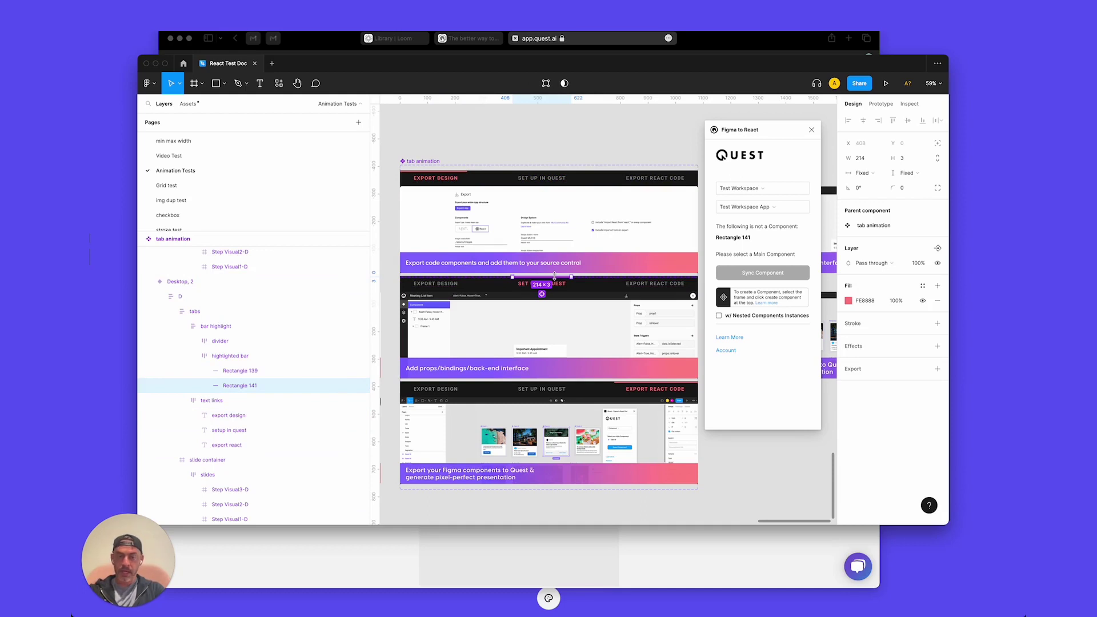
Step: Inspect the slide container and its nested slides frame in the Desktop, 1 variant
{"action": "scroll", "coordinate": [554, 277], "scroll_direction": "down", "scroll_amount": 3}
{"action": "left_click", "coordinate": [540, 220], "text": "super"}
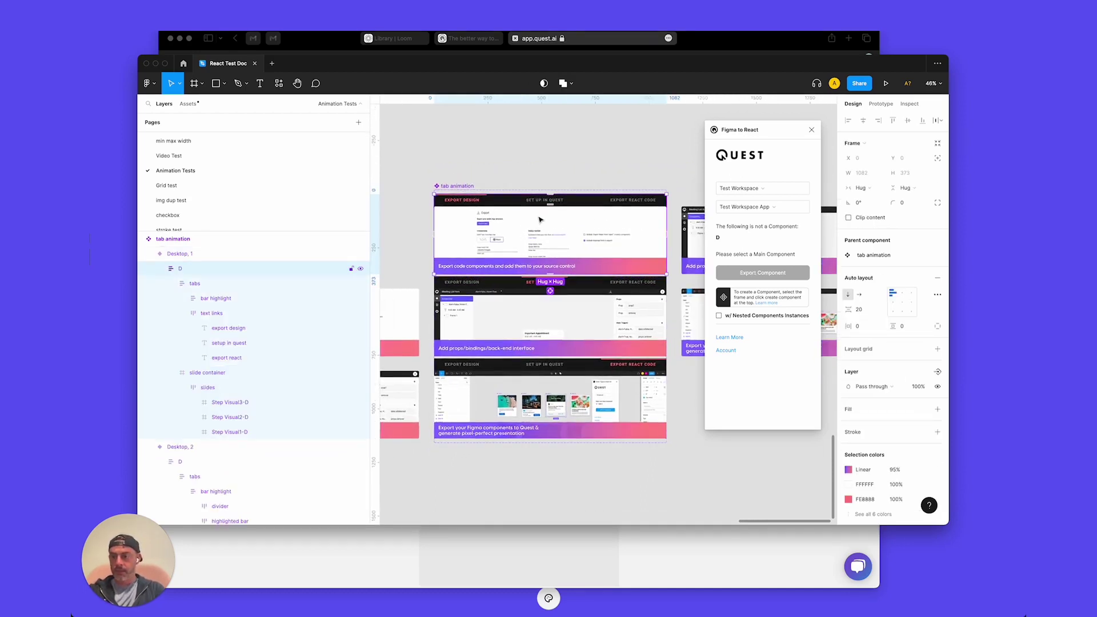
{"action": "left_click", "coordinate": [242, 373]}
{"action": "scroll", "coordinate": [243, 360], "scroll_direction": "down", "scroll_amount": 1}
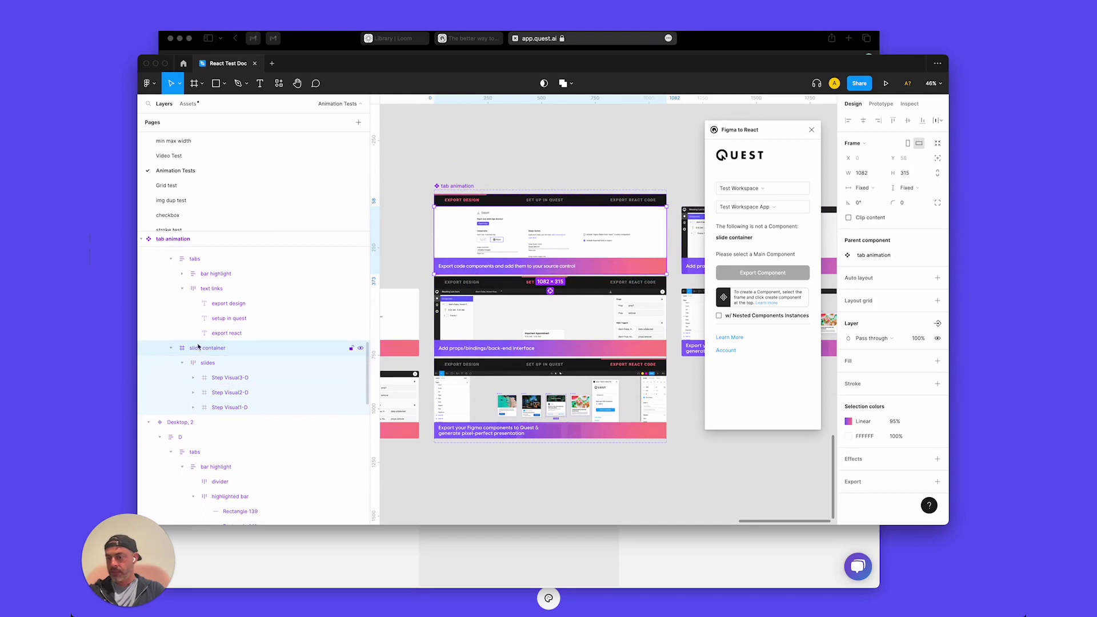
{"action": "left_click", "coordinate": [209, 362]}
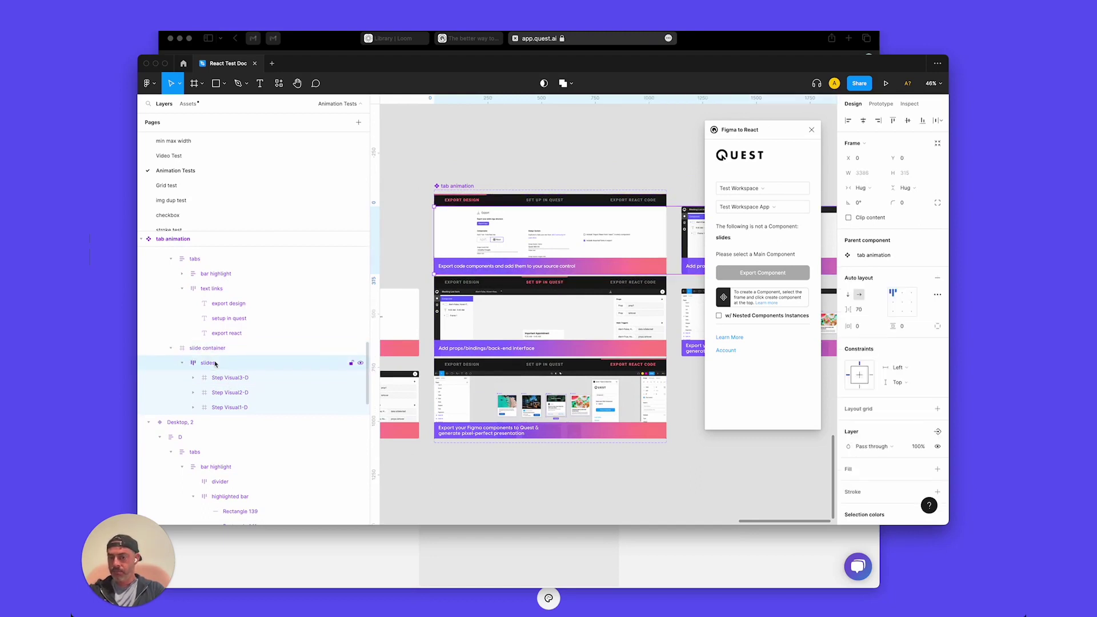
Step: Shift the slides frame in the Desktop, 2 variant sideways to try the slide movement, and return it to X -1152
{"action": "left_click", "coordinate": [535, 318]}
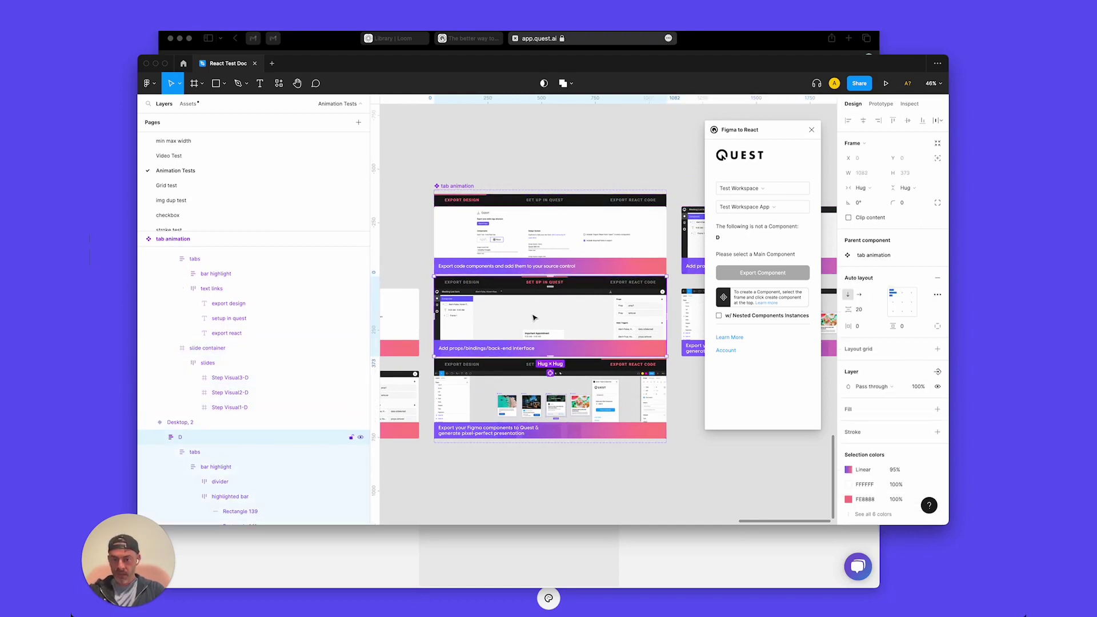
{"action": "scroll", "coordinate": [535, 318], "scroll_direction": "down", "scroll_amount": 1}
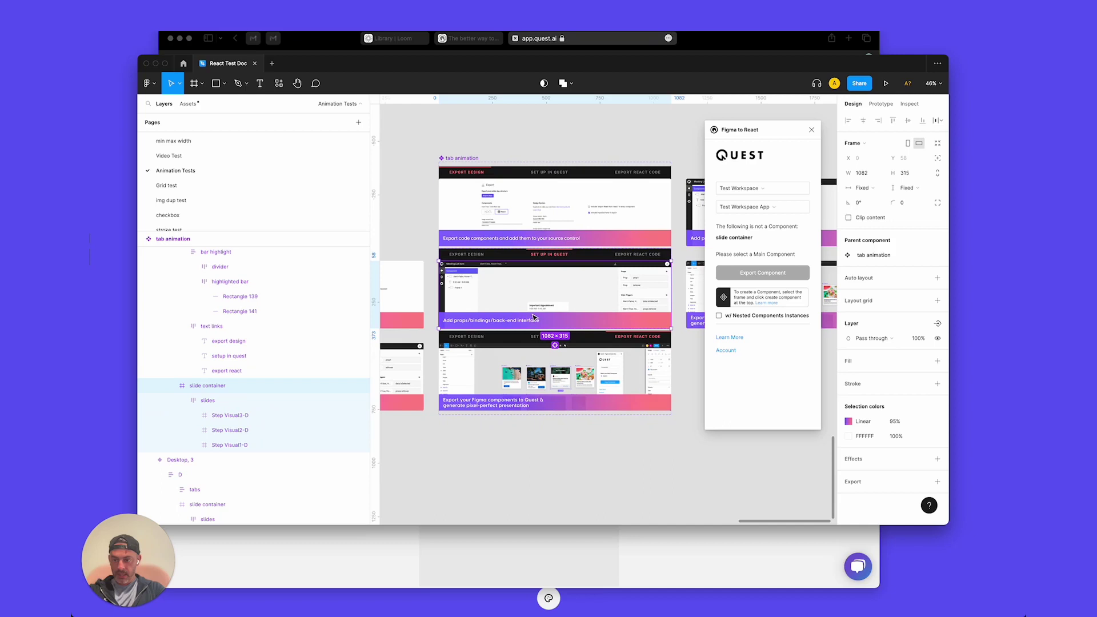
{"action": "left_click", "coordinate": [244, 402]}
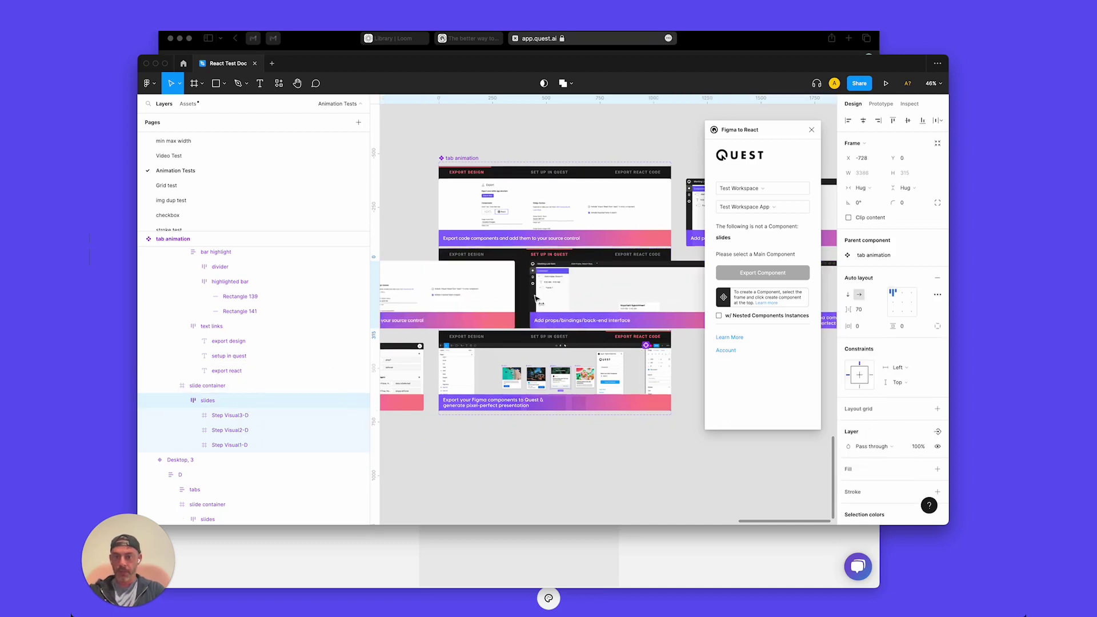
{"action": "key", "text": "shift+Right"}
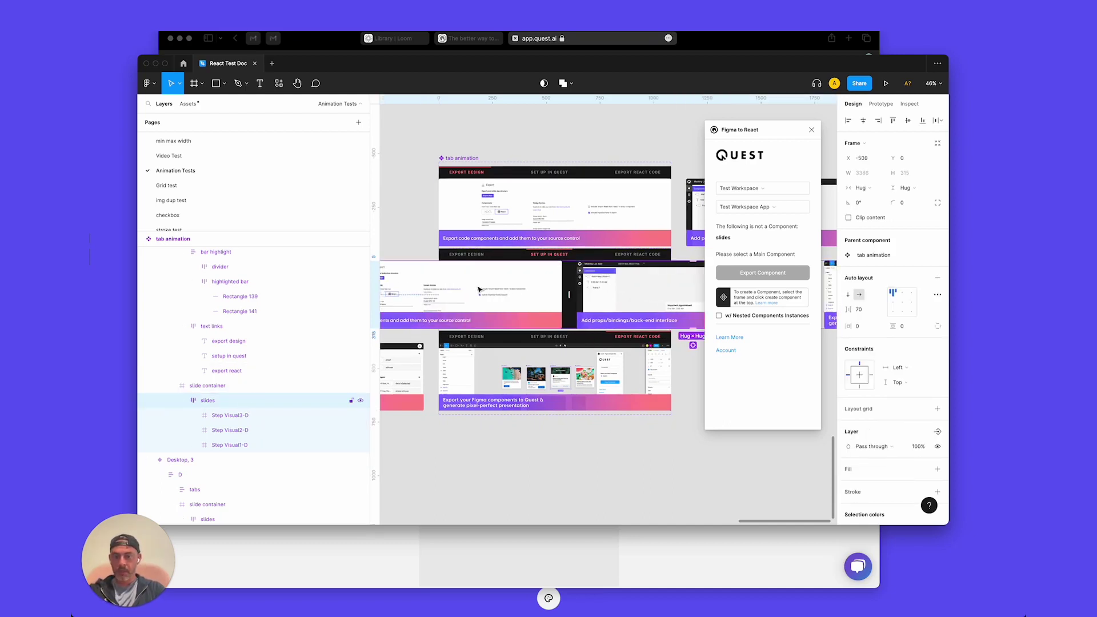
{"action": "key", "text": "shift+Left"}
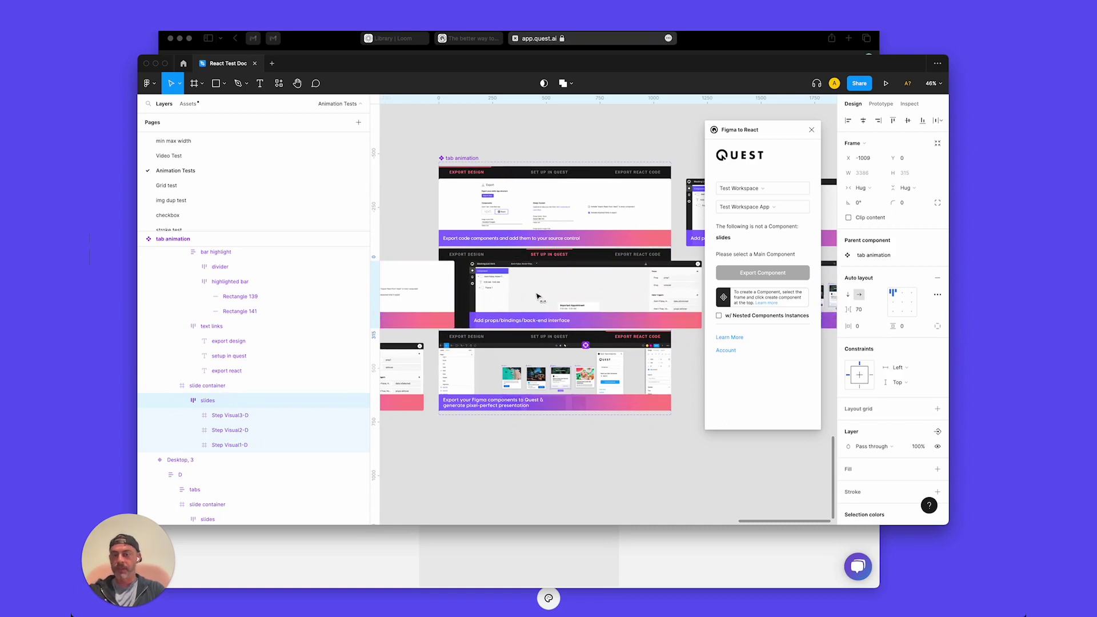
{"action": "left_click_drag", "start_coordinate": [529, 299], "coordinate": [512, 303]}
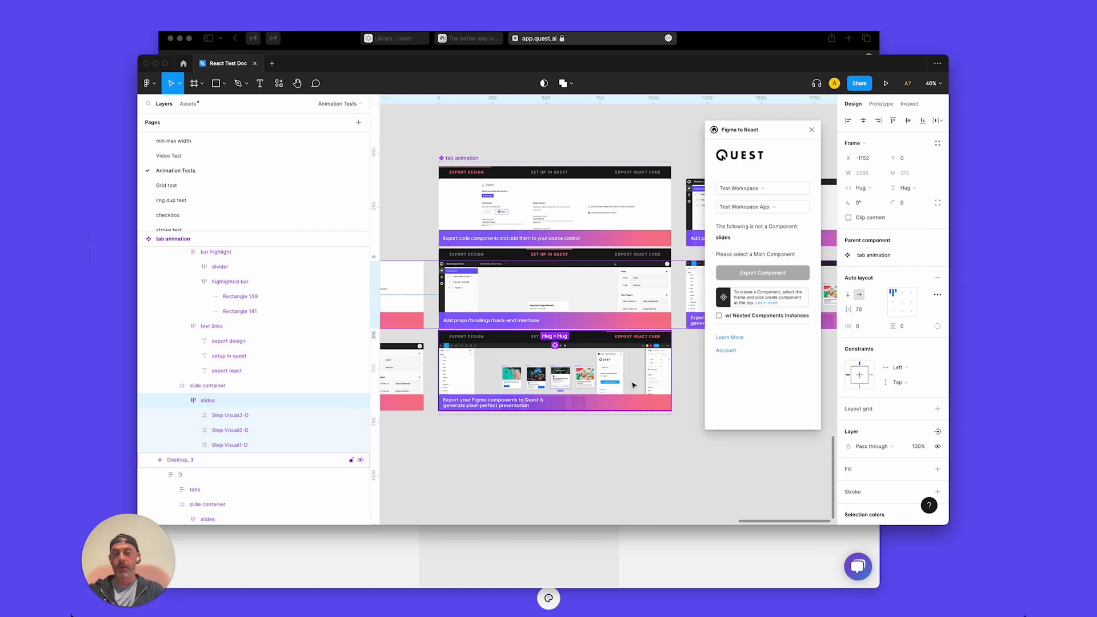
Step: Examine the slides extending beyond the component's frame and the Clip content option of the Desktop, 1 variant
{"action": "scroll", "coordinate": [633, 386], "scroll_direction": "right", "scroll_amount": 5}
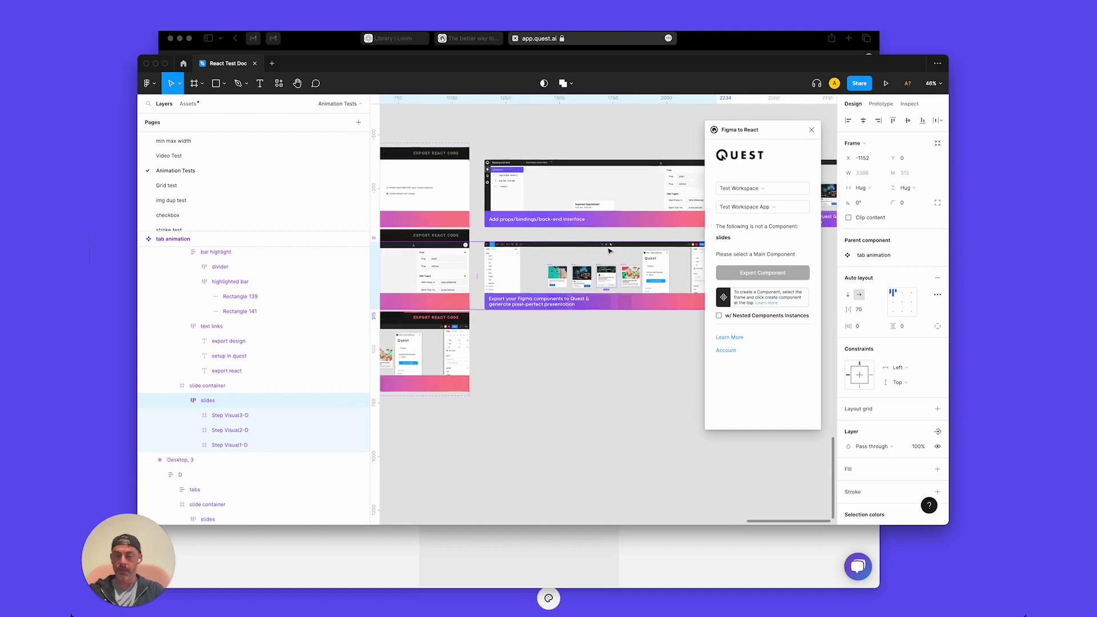
{"action": "scroll", "coordinate": [610, 250], "scroll_direction": "left", "scroll_amount": 5}
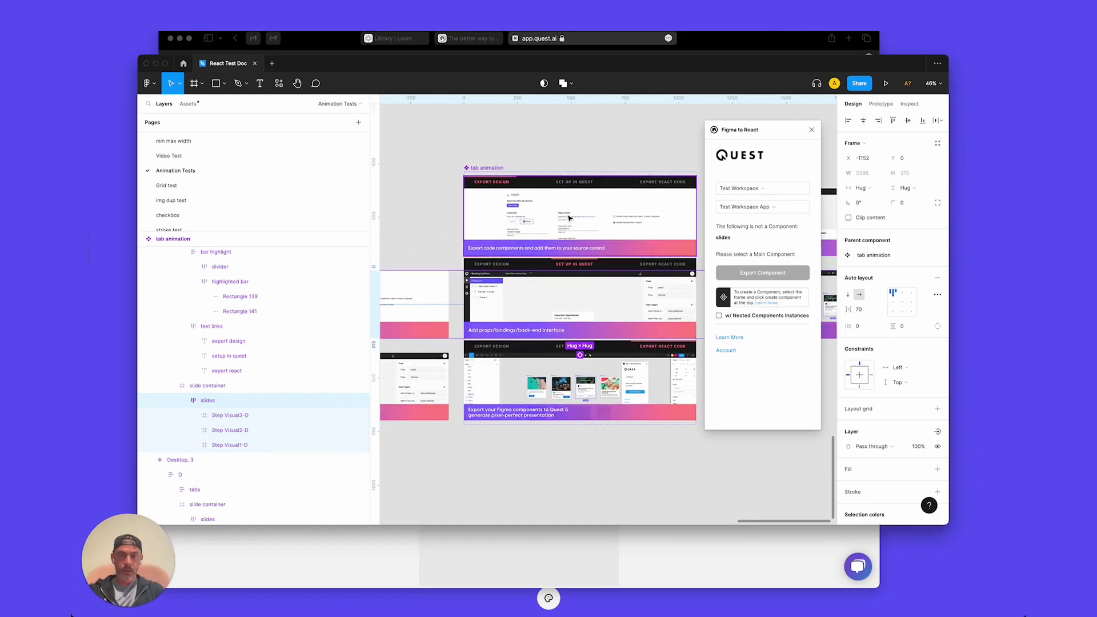
{"action": "left_click", "coordinate": [534, 196]}
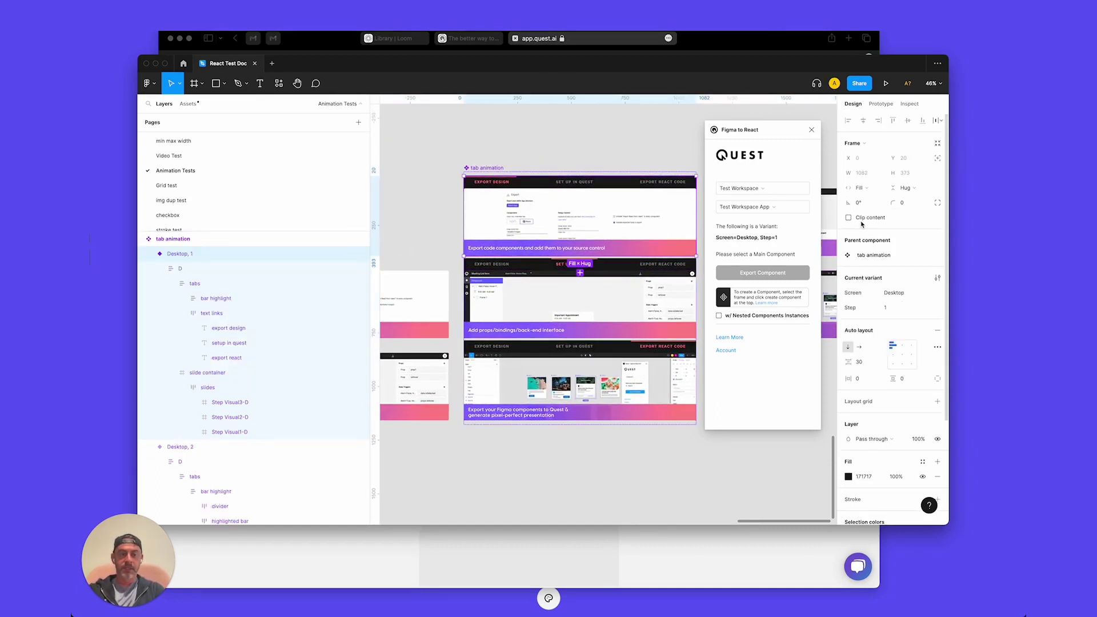
{"action": "scroll", "coordinate": [624, 149], "scroll_direction": "right", "scroll_amount": 1}
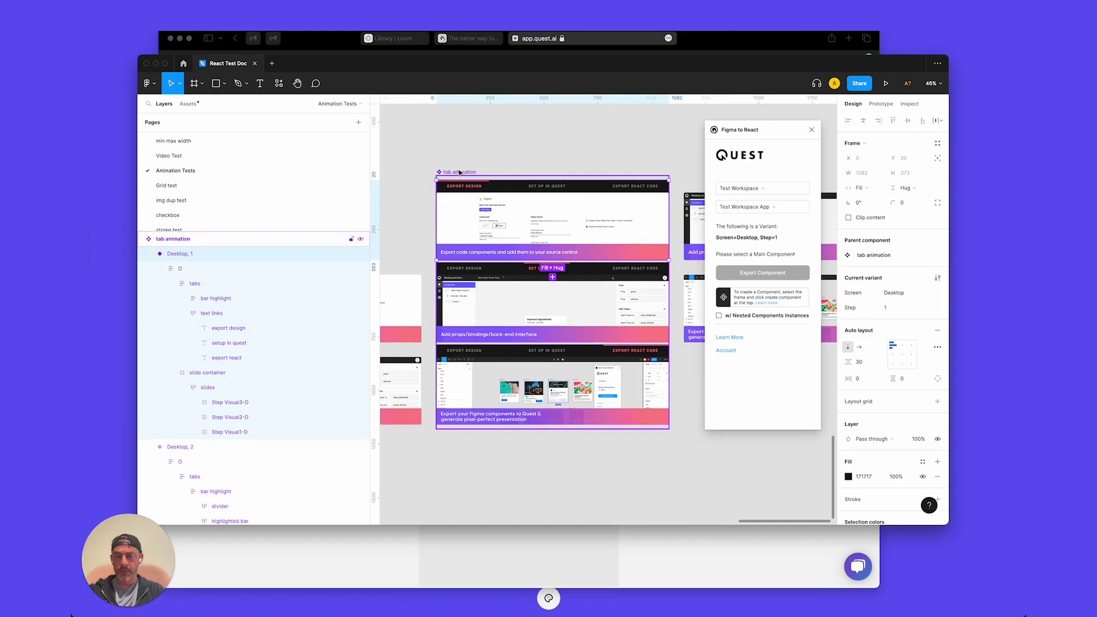
Step: Sync the whole tab animation component to So Easy without nested component instances and open it in Quest
{"action": "left_click", "coordinate": [460, 173]}
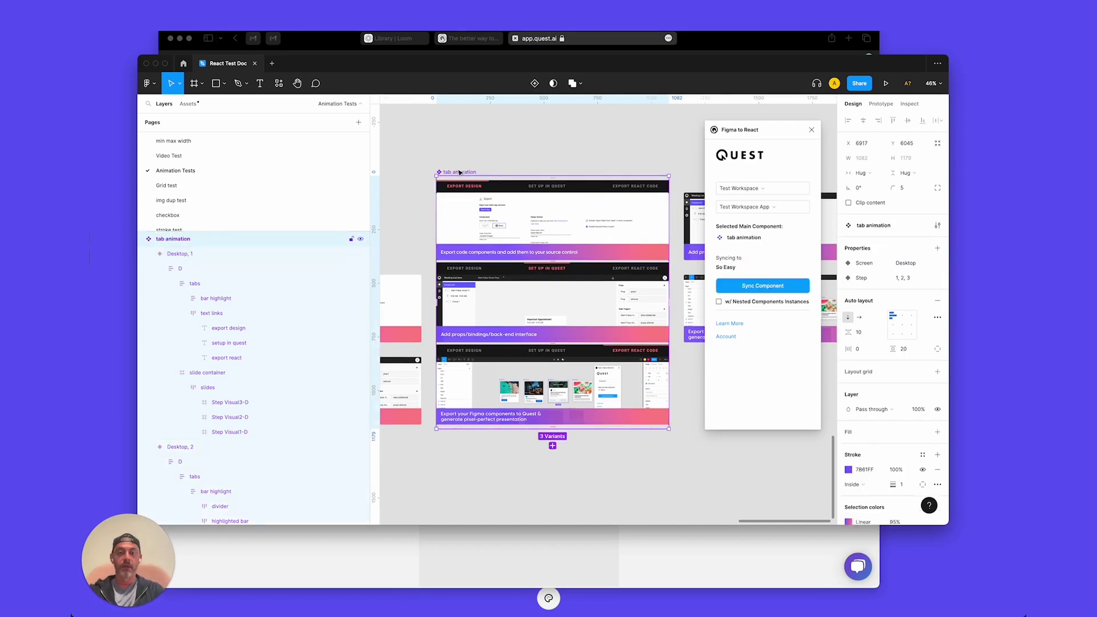
{"action": "scroll", "coordinate": [654, 222], "scroll_direction": "left", "scroll_amount": 2}
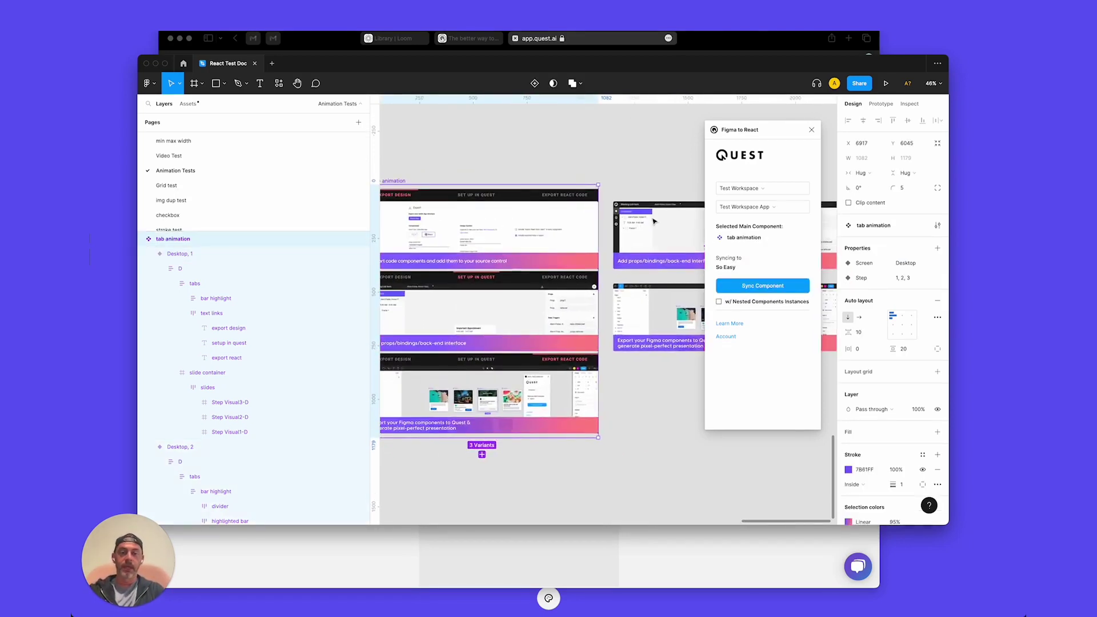
{"action": "scroll", "coordinate": [654, 222], "scroll_direction": "right", "scroll_amount": 3}
{"action": "scroll", "coordinate": [654, 221], "scroll_direction": "up", "scroll_amount": 2}
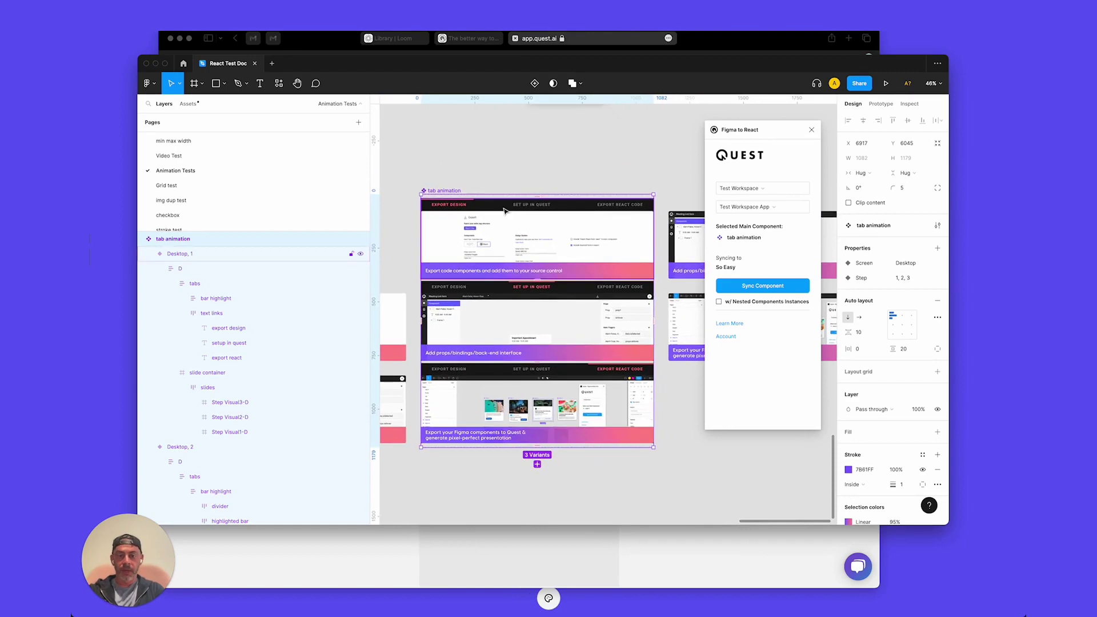
{"action": "left_click", "coordinate": [734, 288]}
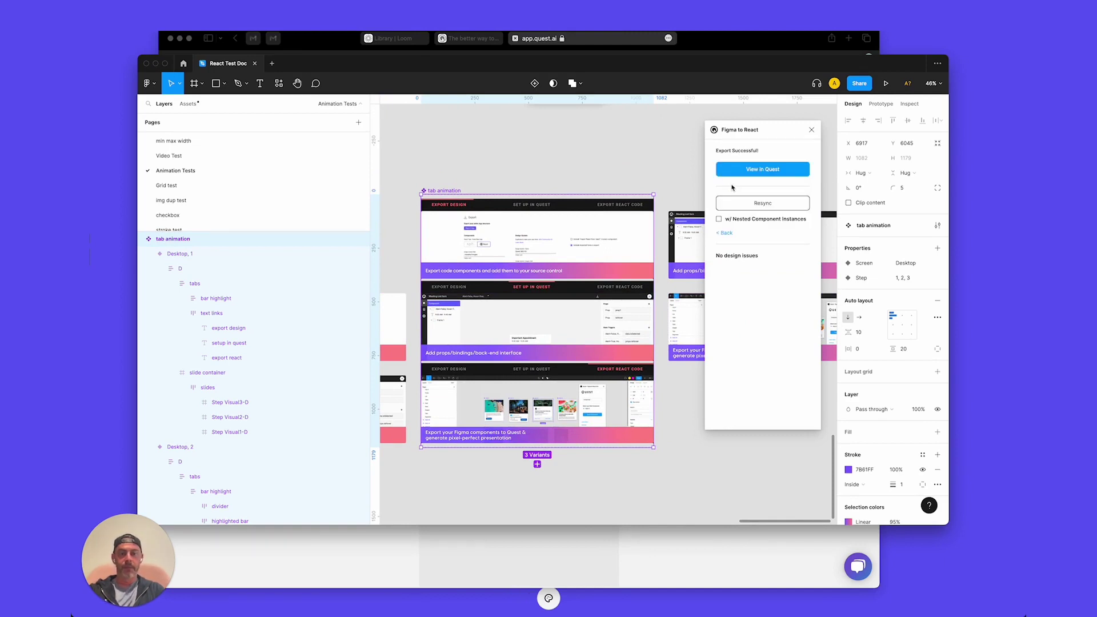
{"action": "left_click", "coordinate": [733, 170]}
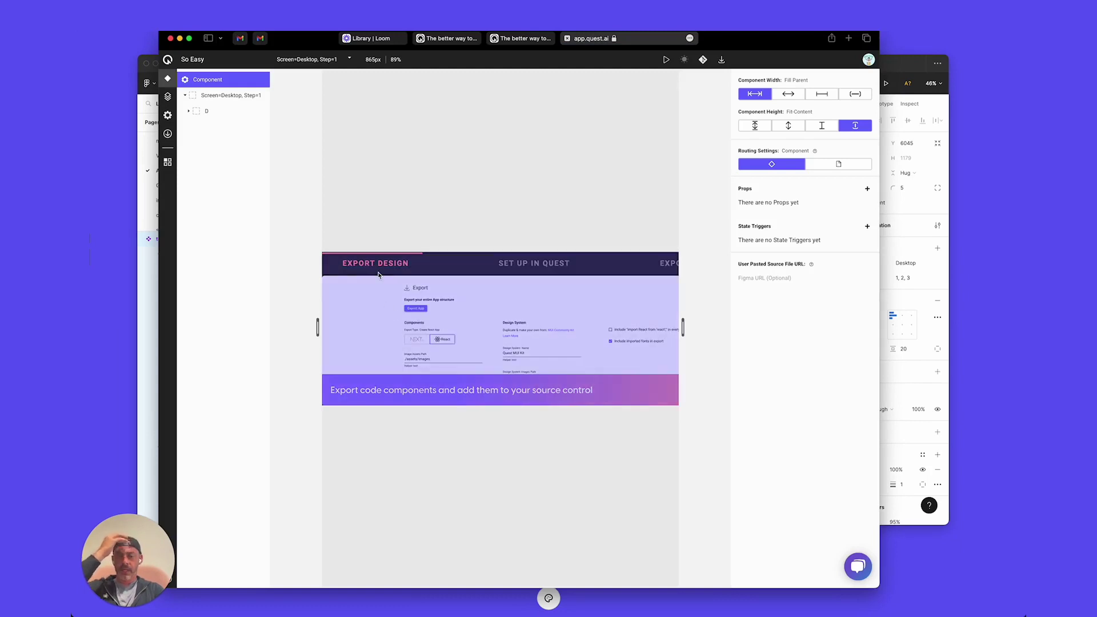
Step: Add an Animate State feature to the EXPORT DESIGN tab text, targeting Screen=Desktop, Step=1 on Click/Tap with a 0 sec delay
{"action": "left_click", "coordinate": [340, 263]}
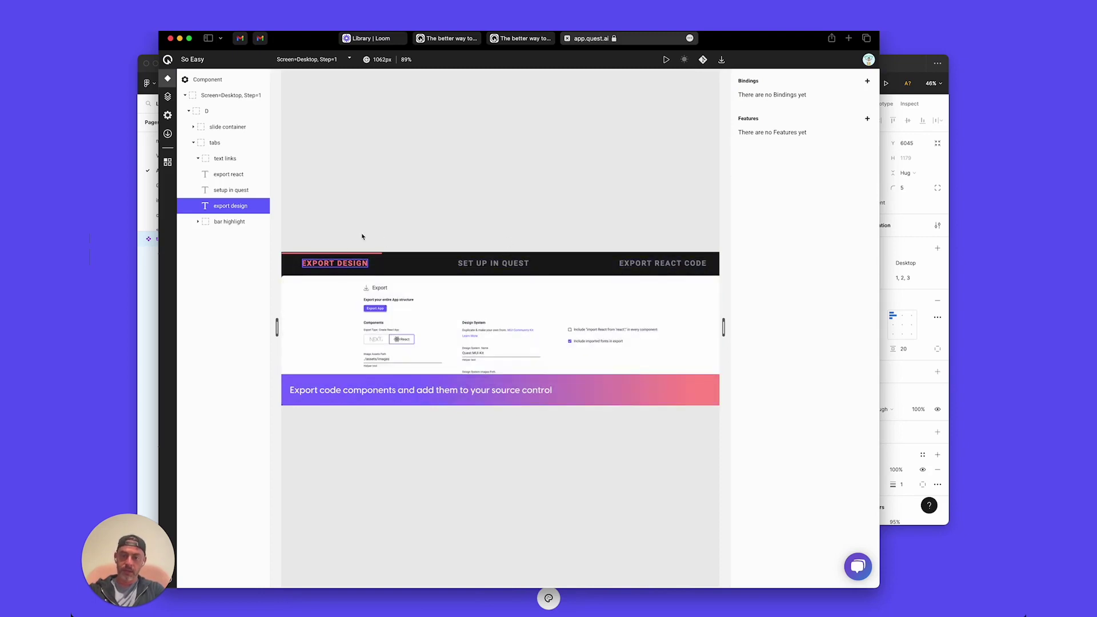
{"action": "left_click", "coordinate": [868, 120]}
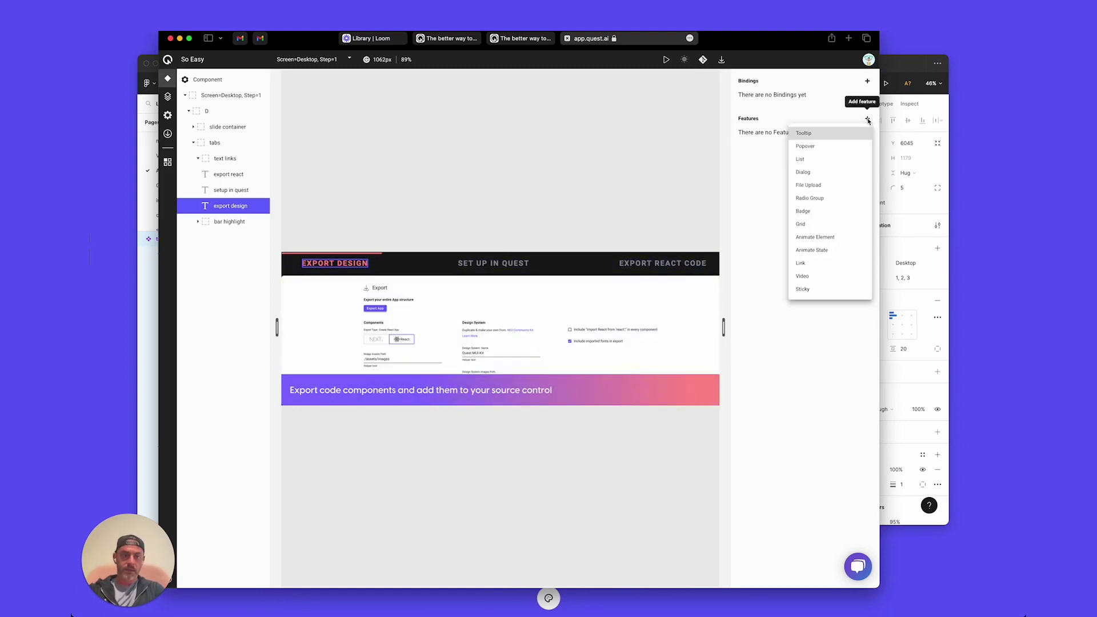
{"action": "left_click", "coordinate": [812, 250]}
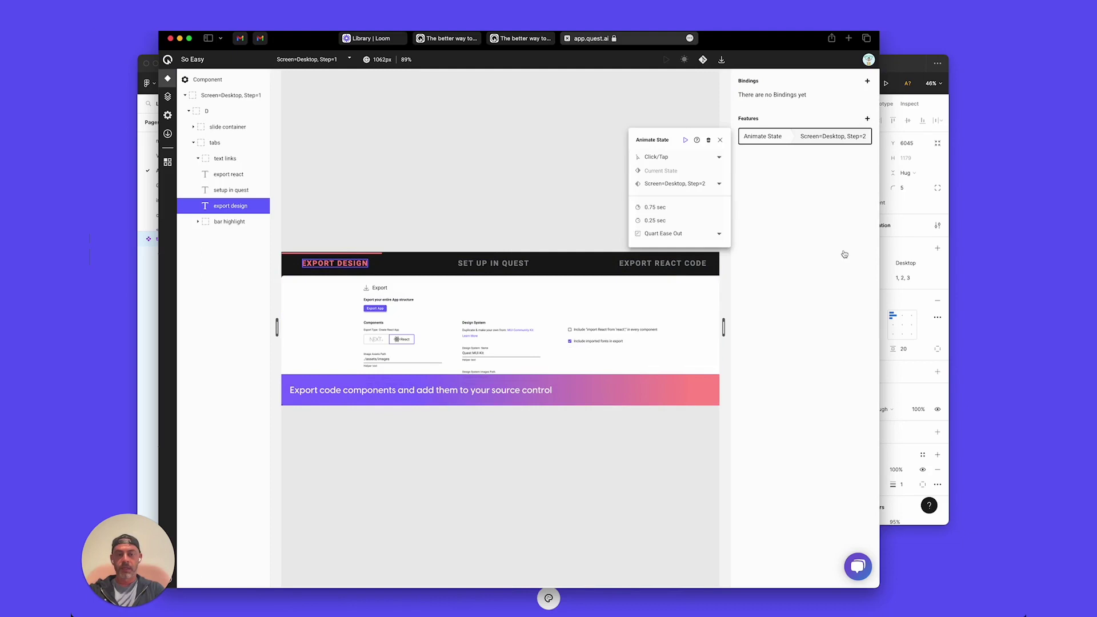
{"action": "left_click", "coordinate": [658, 184]}
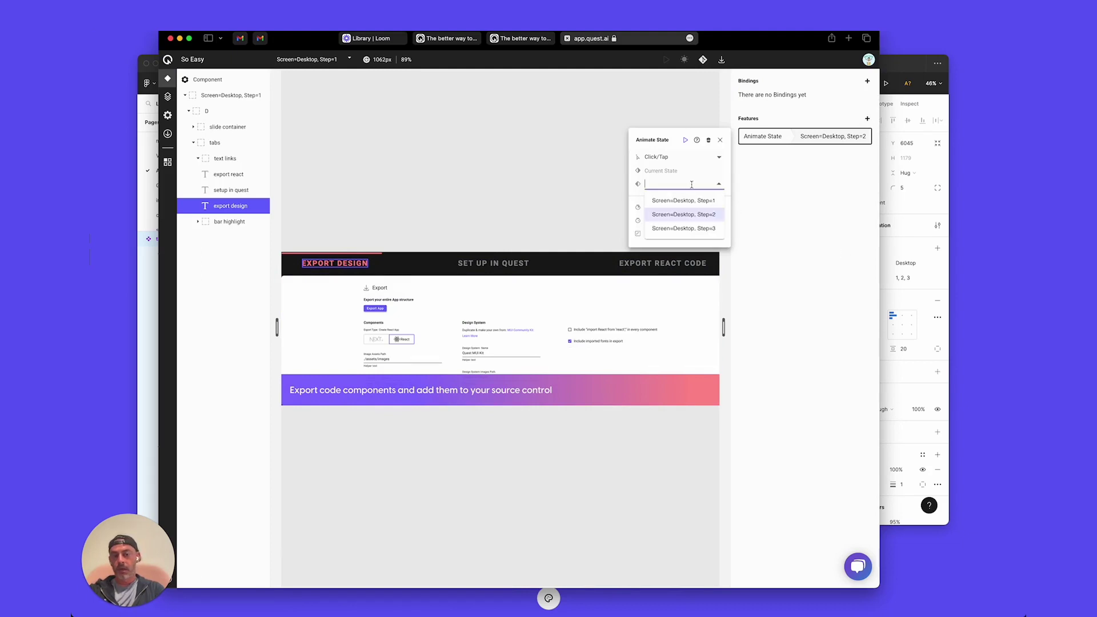
{"action": "left_click", "coordinate": [729, 175]}
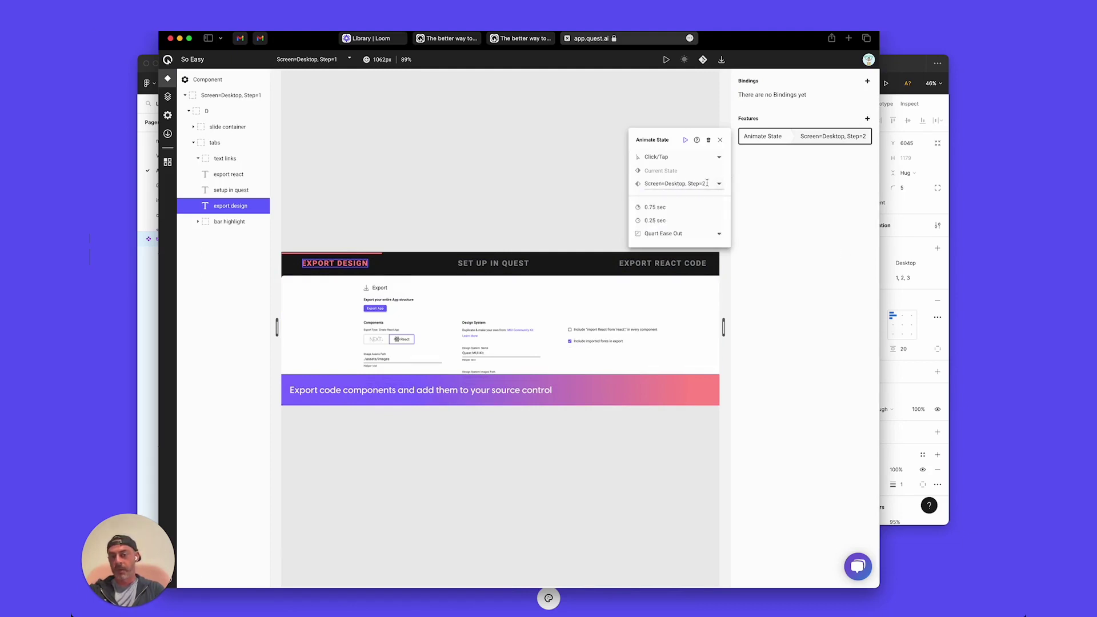
{"action": "left_click", "coordinate": [714, 184]}
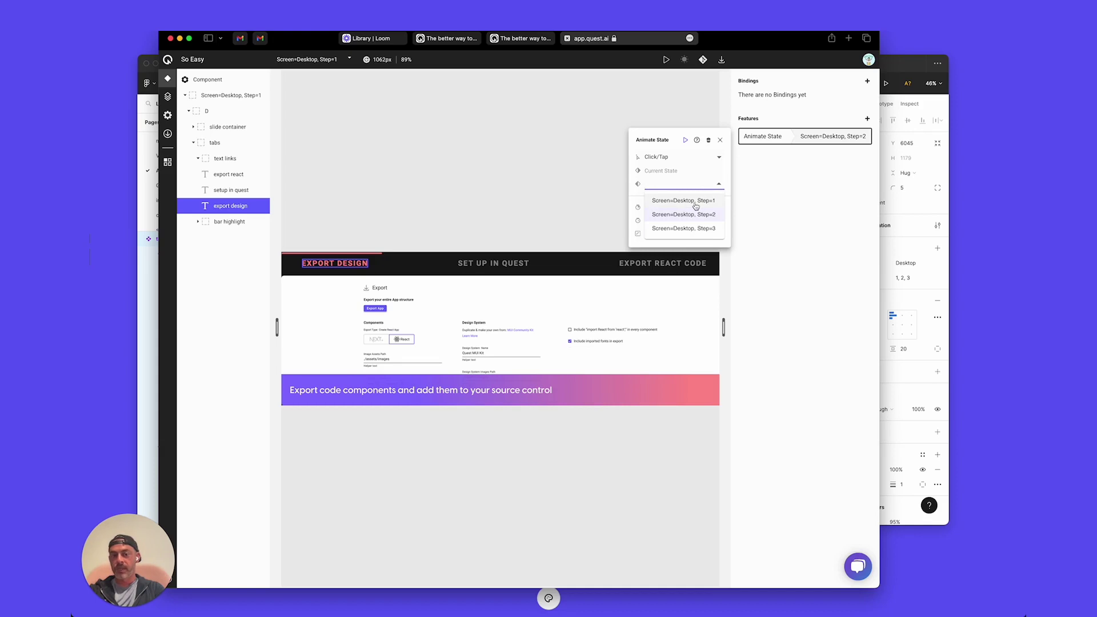
{"action": "left_click", "coordinate": [697, 201]}
{"action": "left_click", "coordinate": [674, 221]}
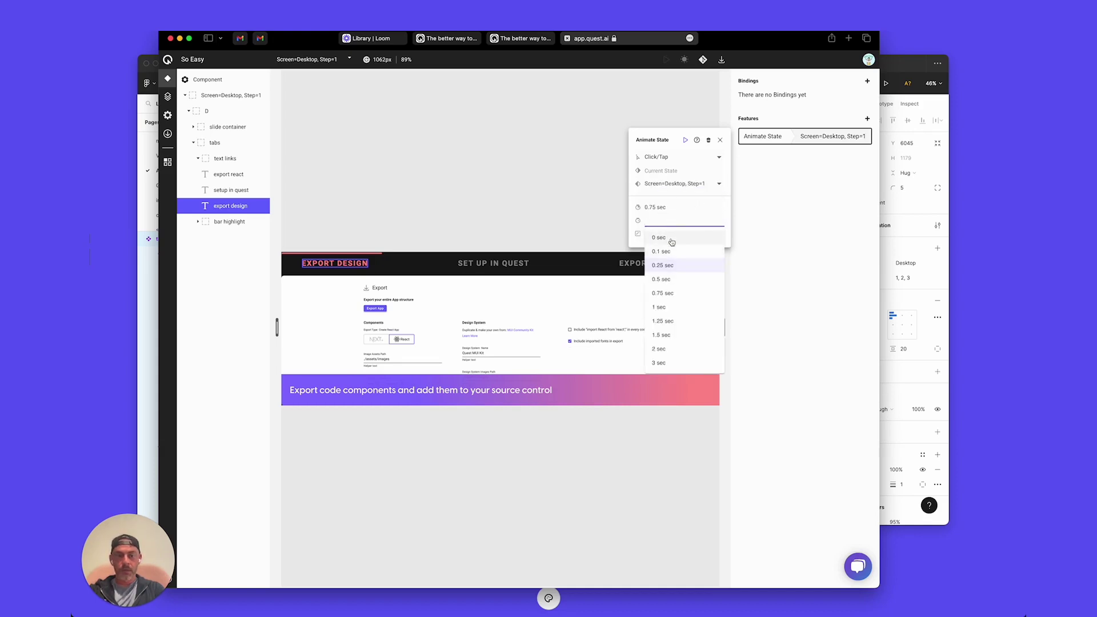
{"action": "left_click", "coordinate": [672, 240]}
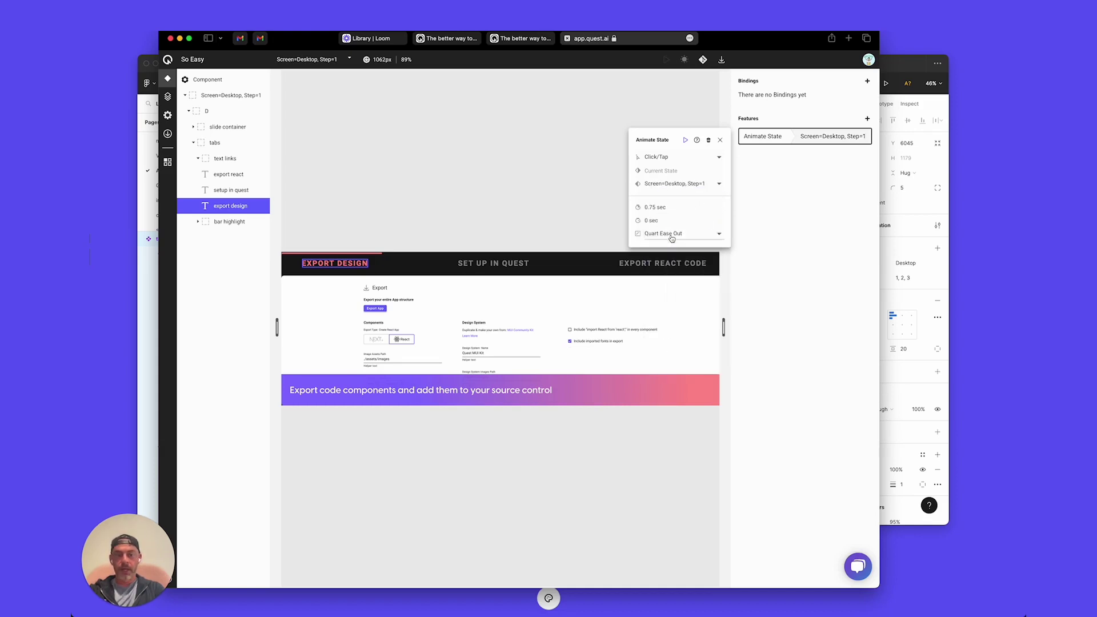
Step: Add an Animate State feature to the SET UP IN QUEST tab text, targeting Screen=Desktop, Step=2 on Click/Tap
{"action": "left_click", "coordinate": [485, 267]}
{"action": "left_click", "coordinate": [486, 264]}
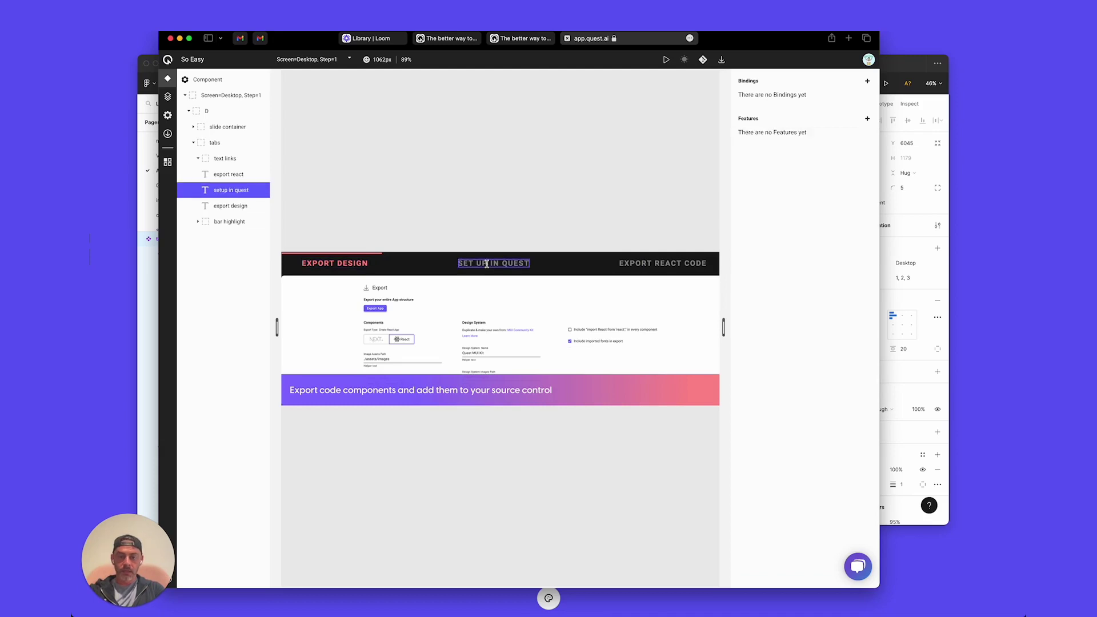
{"action": "left_click", "coordinate": [868, 119]}
{"action": "left_click", "coordinate": [825, 242]}
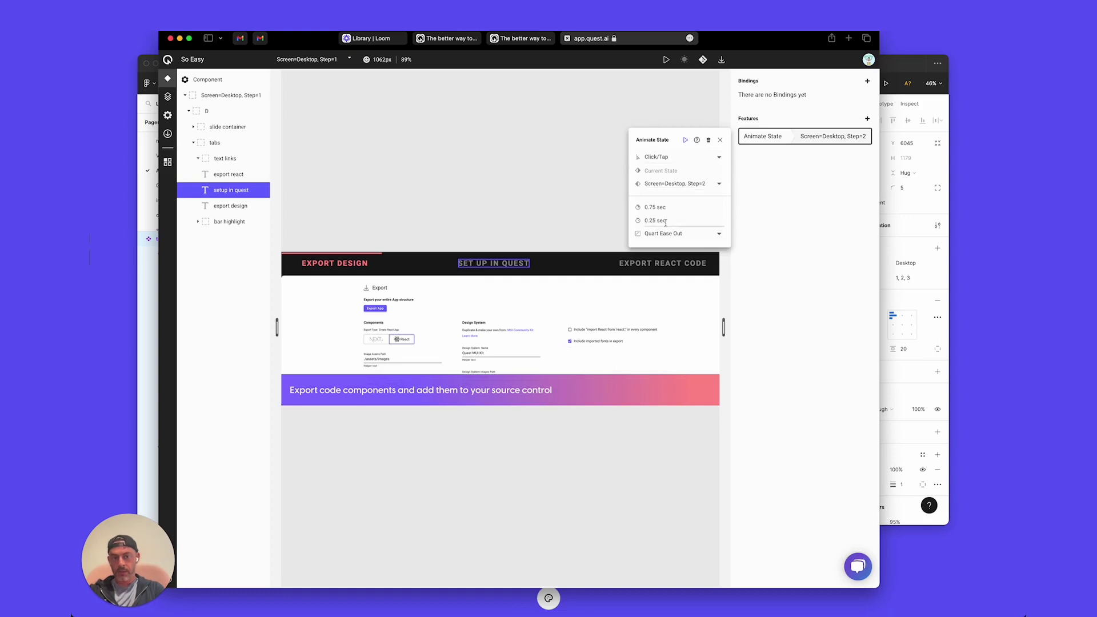
{"action": "left_click", "coordinate": [719, 233]}
{"action": "left_click", "coordinate": [663, 245]}
{"action": "left_click", "coordinate": [720, 140]}
Step: Add an Animate State feature to the EXPORT REACT CODE tab text, targeting Screen=Desktop, Step=3 on Click/Tap with a 0 sec delay
{"action": "left_click", "coordinate": [657, 262]}
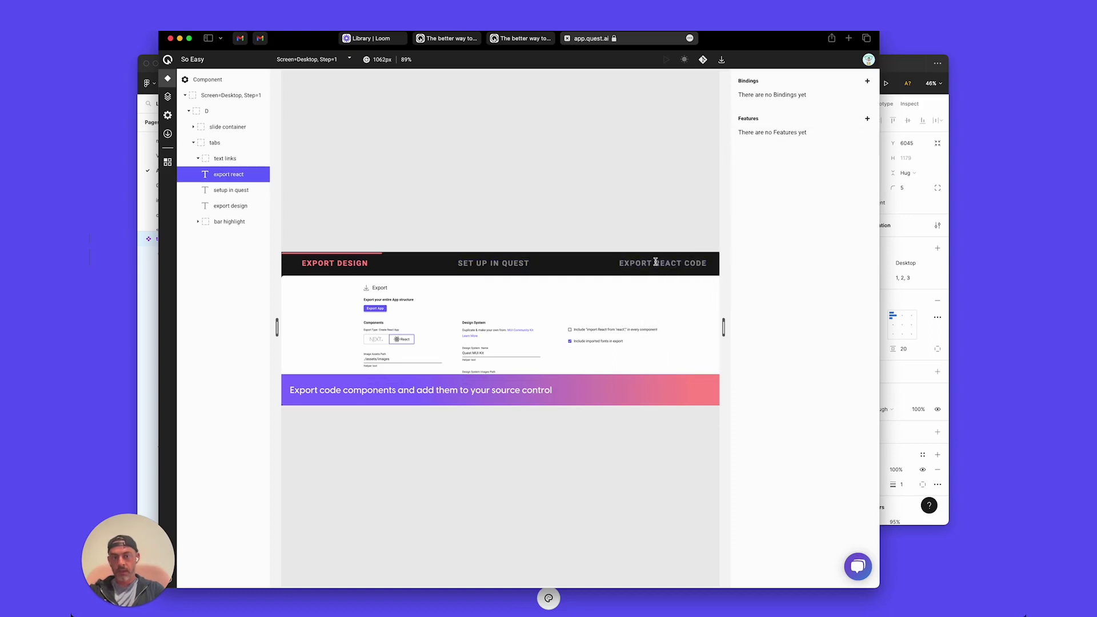
{"action": "left_click", "coordinate": [867, 119]}
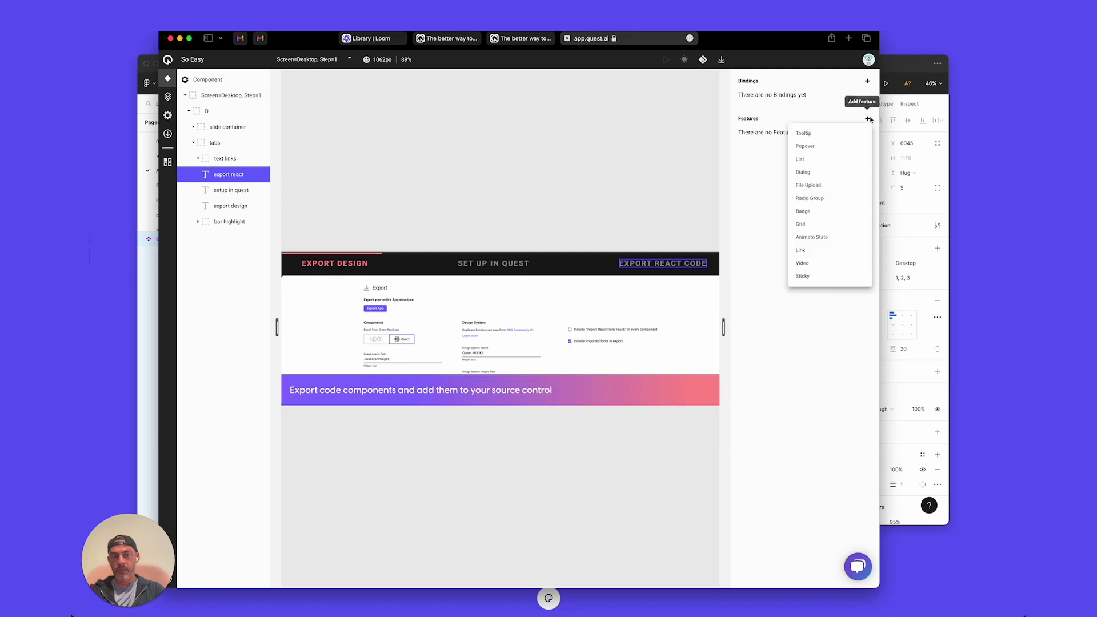
{"action": "left_click", "coordinate": [829, 254]}
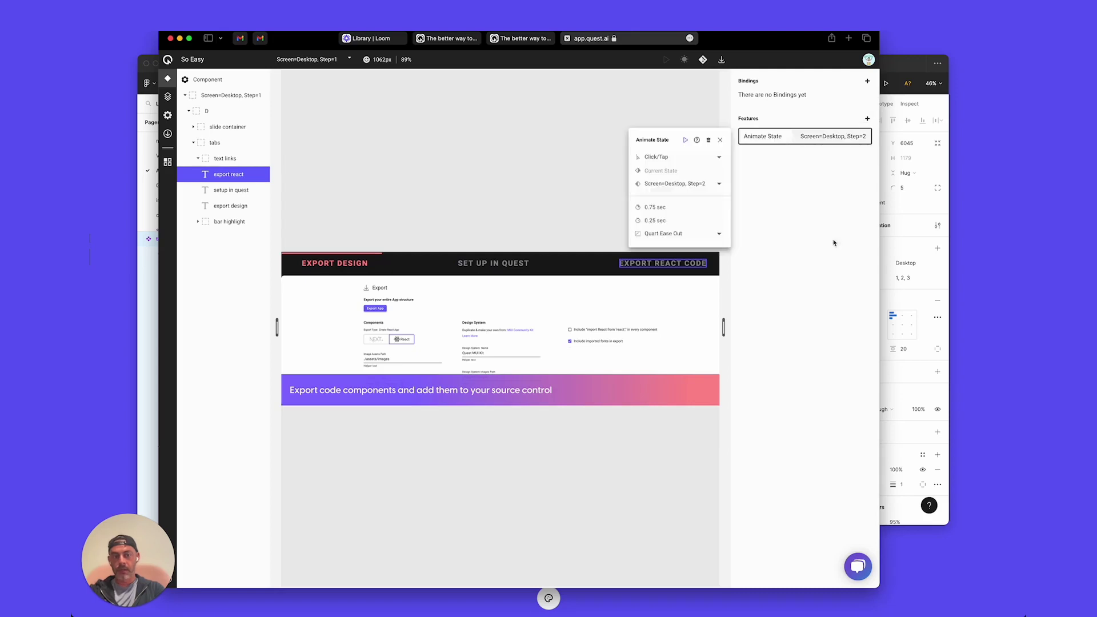
{"action": "left_click", "coordinate": [681, 182]}
{"action": "left_click", "coordinate": [709, 228]}
{"action": "left_click", "coordinate": [657, 221]}
{"action": "left_click", "coordinate": [657, 240]}
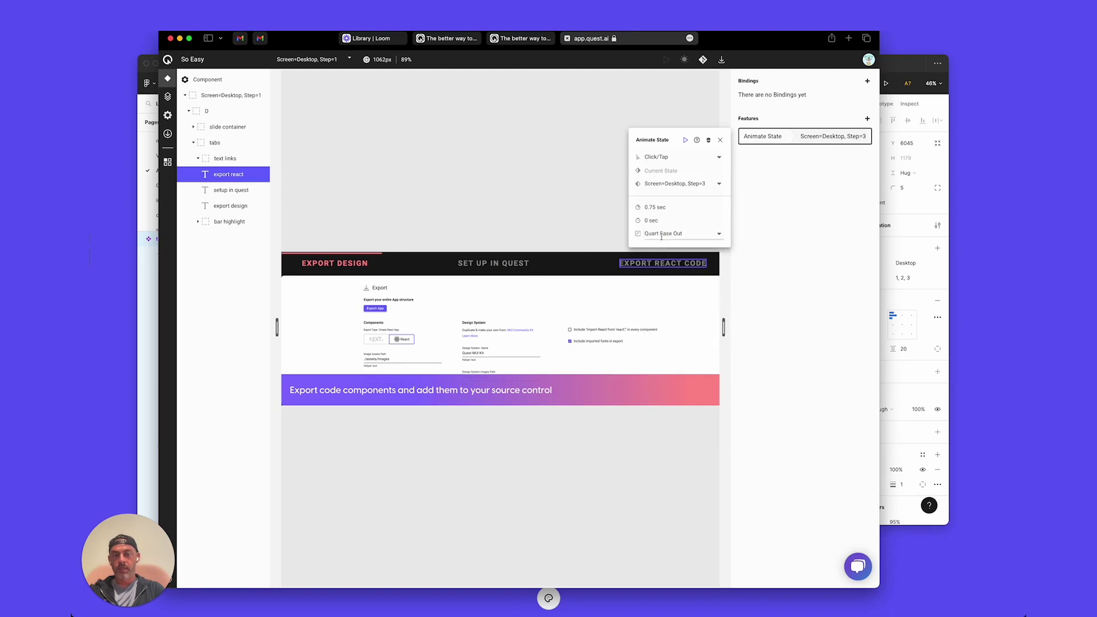
{"action": "left_click", "coordinate": [720, 140]}
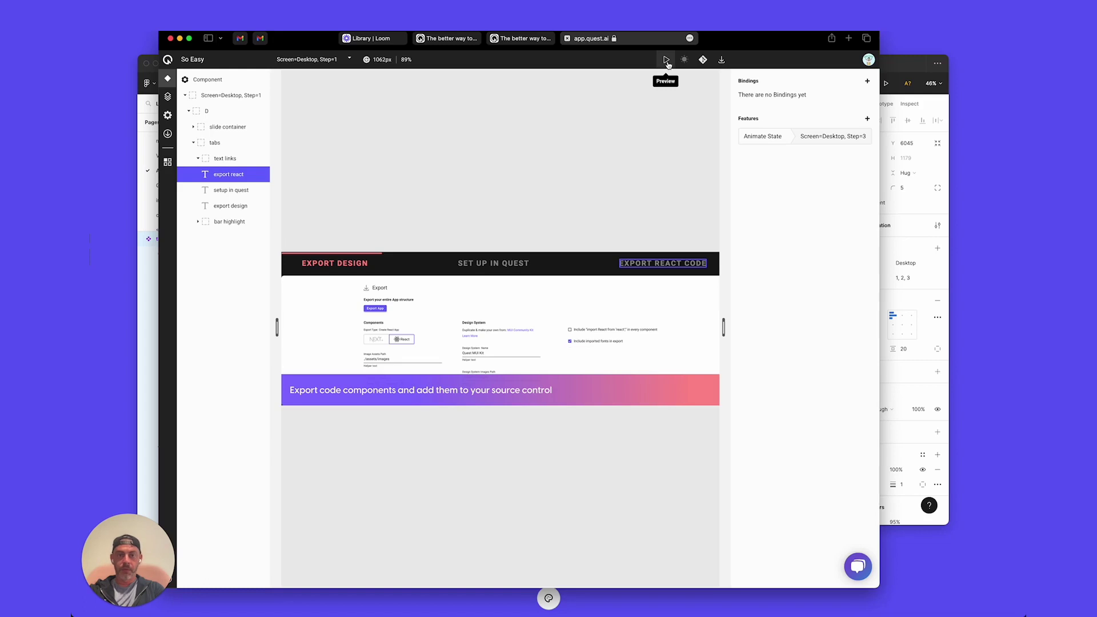
Step: Preview the animated tab component, return to the editor, and download its code as JavaScript component files only
{"action": "left_click", "coordinate": [668, 63]}
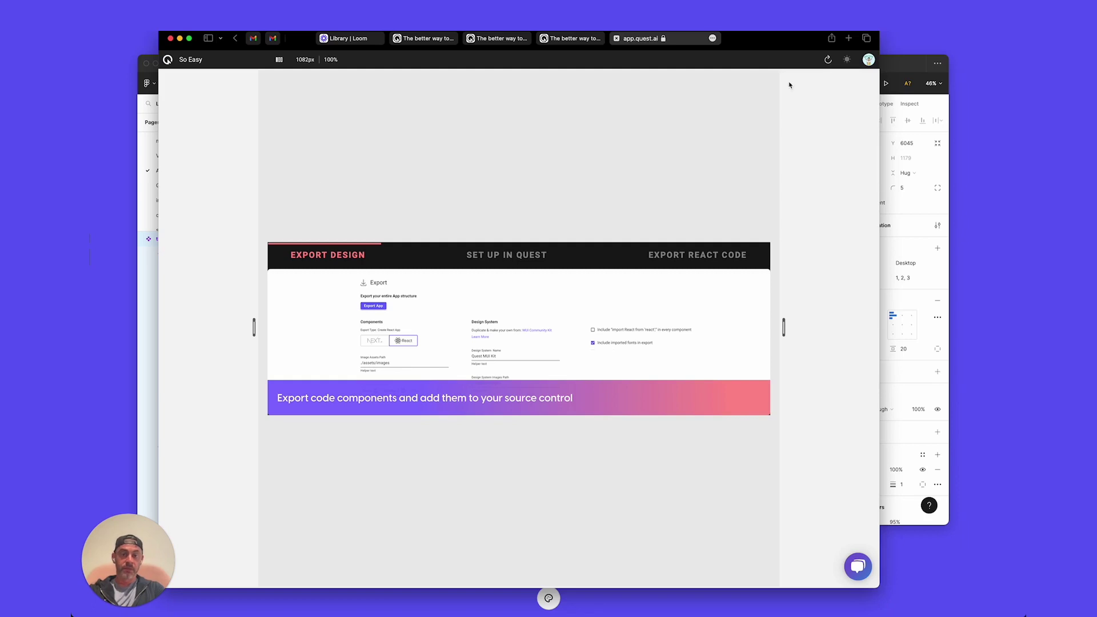
{"action": "left_click", "coordinate": [616, 38]}
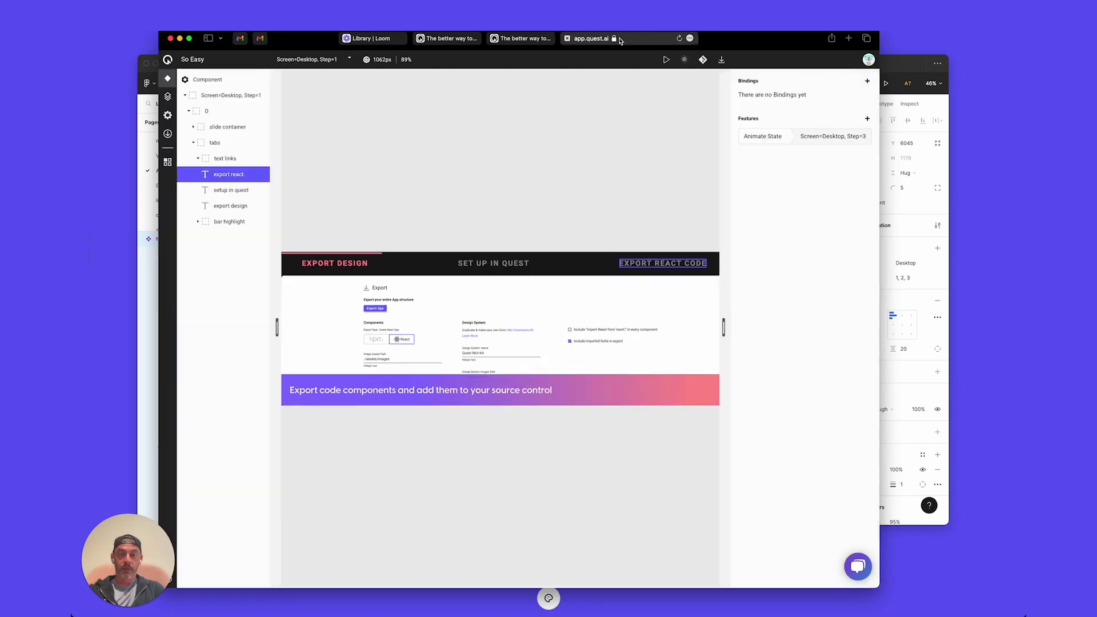
{"action": "left_click", "coordinate": [723, 62]}
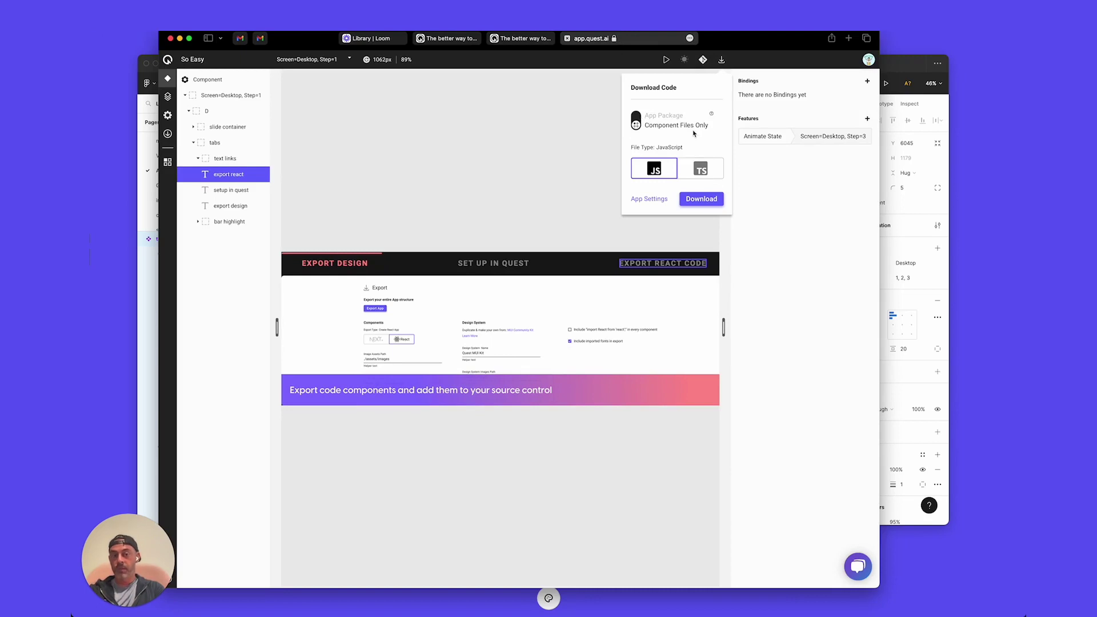
{"action": "left_click", "coordinate": [709, 203]}
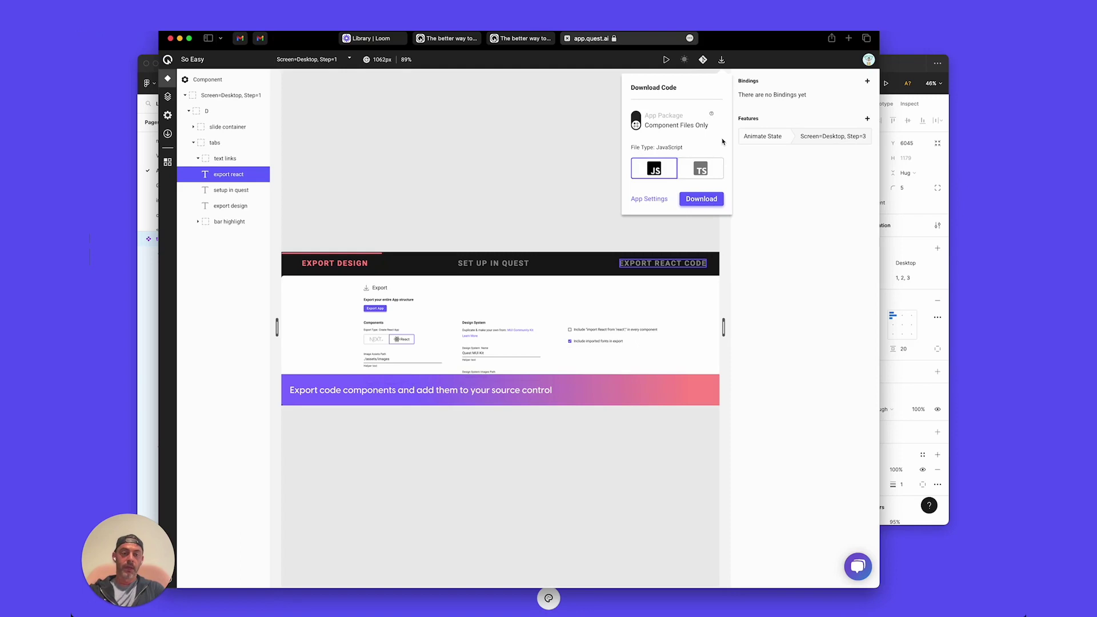